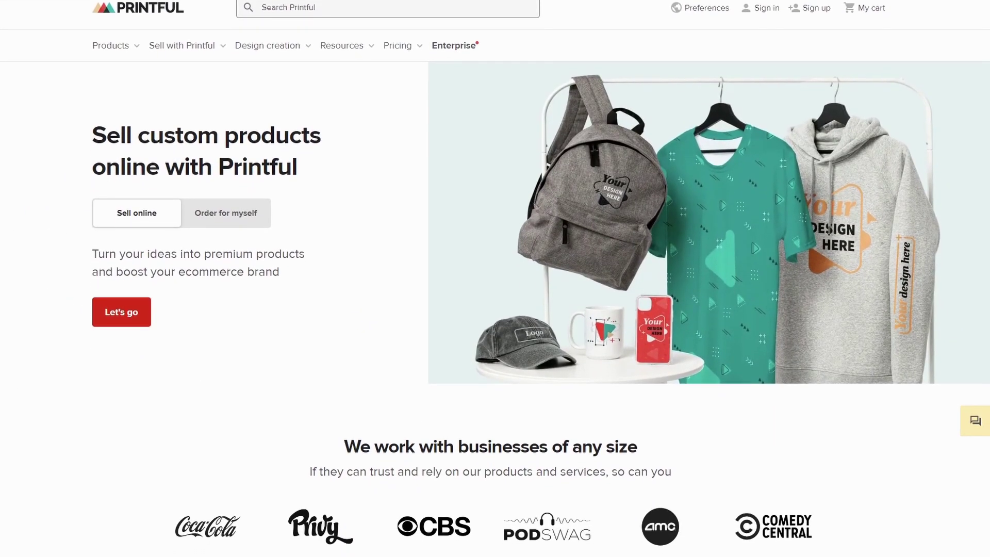
Scroll down the Printful home page about selling custom products online.
scroll(495, 279, "down", 2)
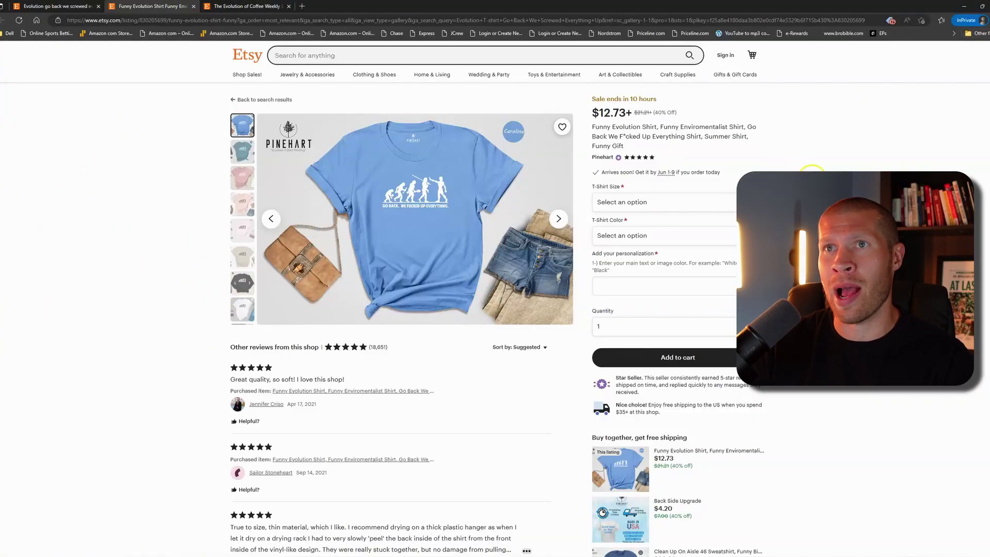
Go to etsy.com and open the We Won't Go Back shirt listing.
left_click(308, 6)
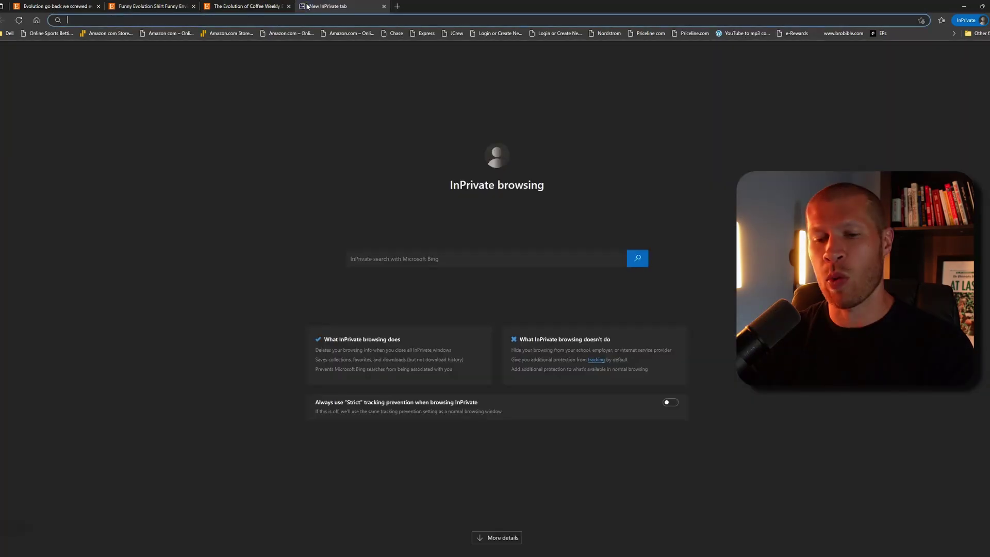
type("etsy")
key("Return")
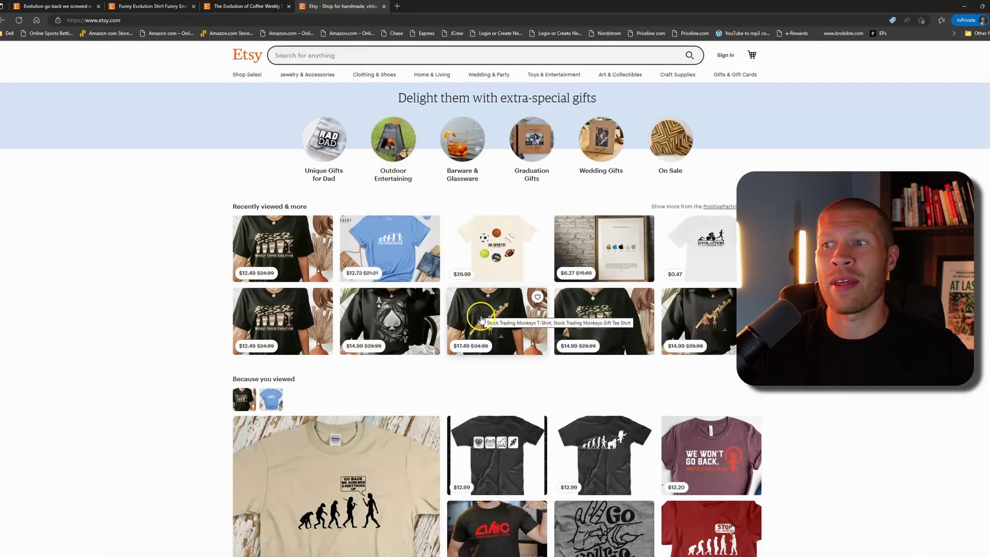
left_click(732, 460)
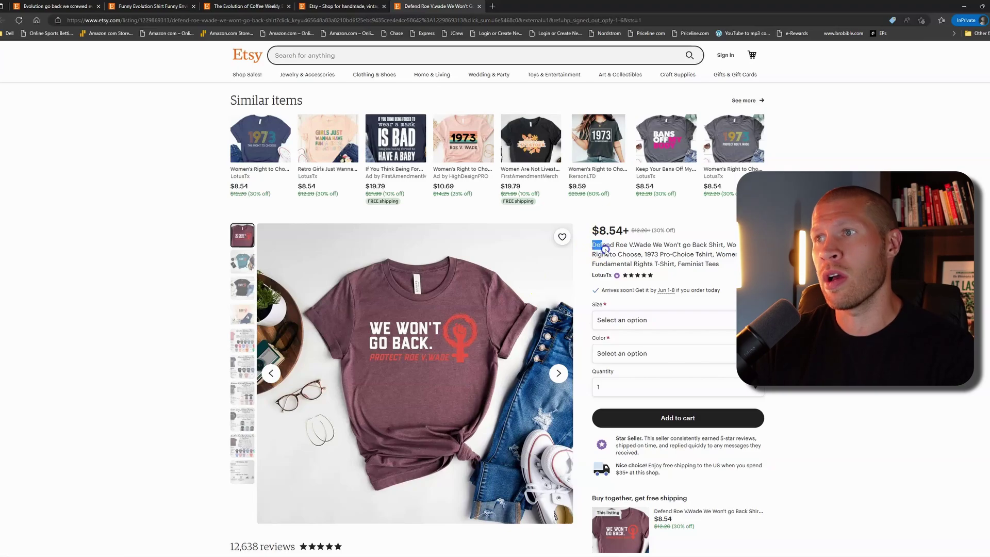
Search Etsy for 'Defend Roe V.Wade tshirt' using the phrase copied from the listing title.
left_click_drag(605, 249, 646, 248)
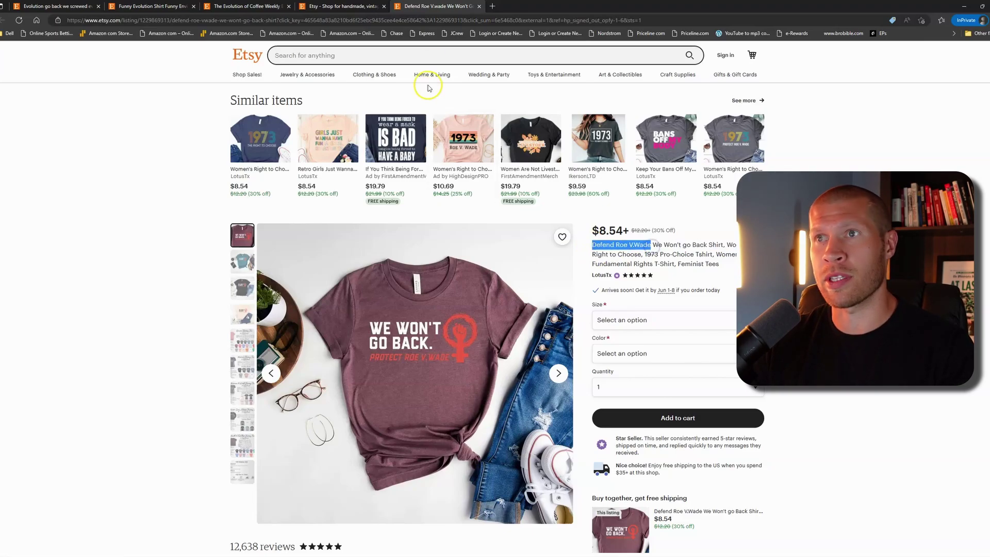
left_click(343, 6)
left_click(392, 55)
type("Defend Roe V.Wade")
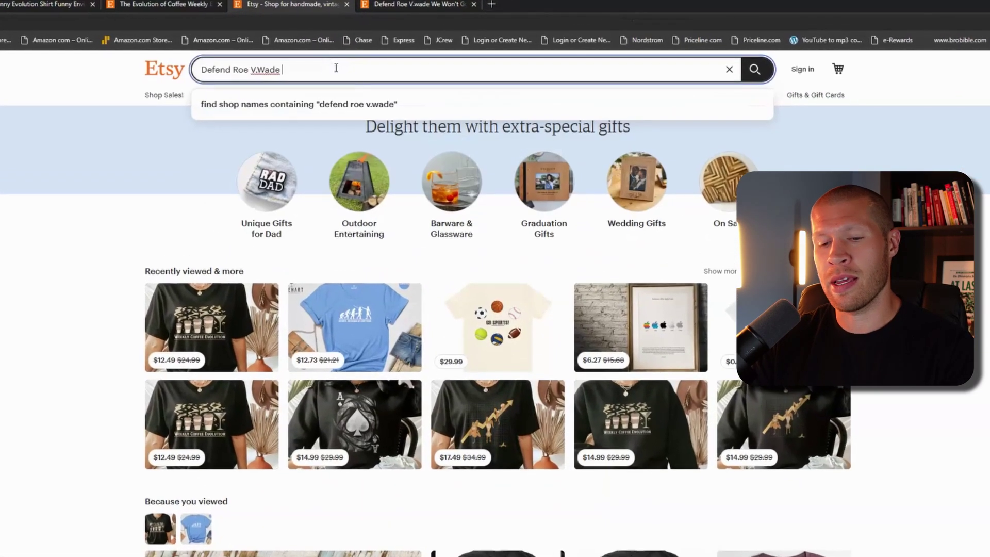
type("tshirt")
key("Return")
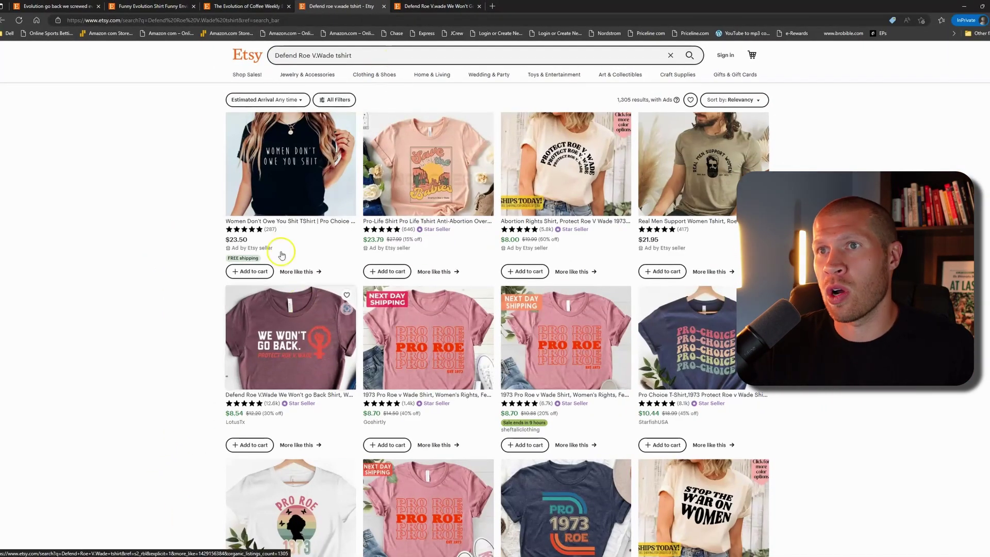
Scroll the Defend Roe V.Wade results and compare them with the We Won't Go Back listing.
scroll(464, 232, "down", 5)
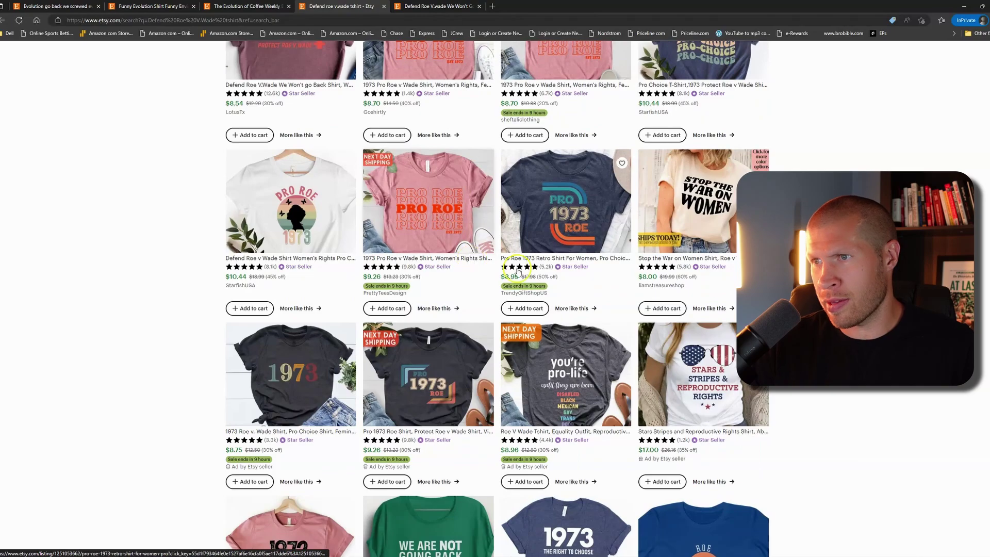
scroll(339, 409, "down", 3)
scroll(339, 408, "down", 3)
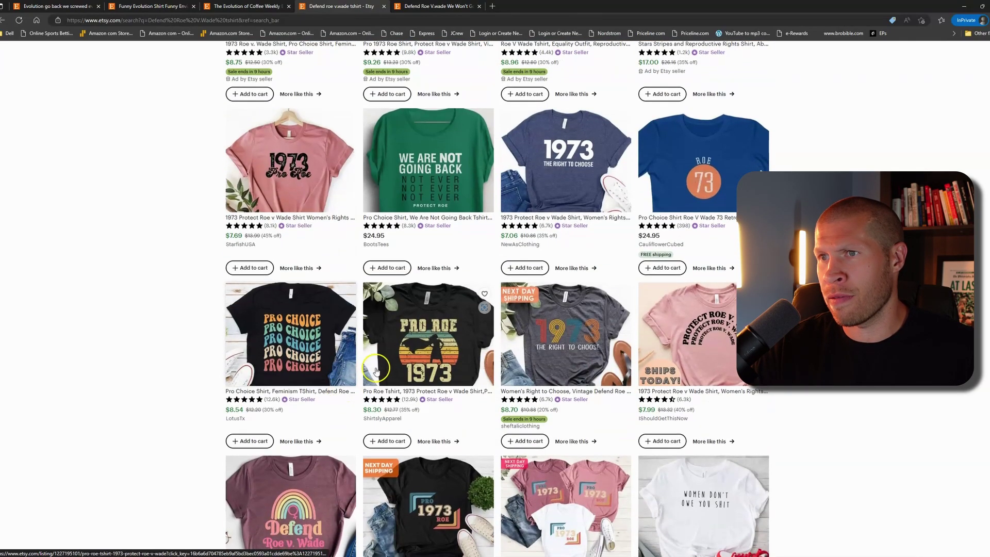
scroll(494, 309, "up", 10)
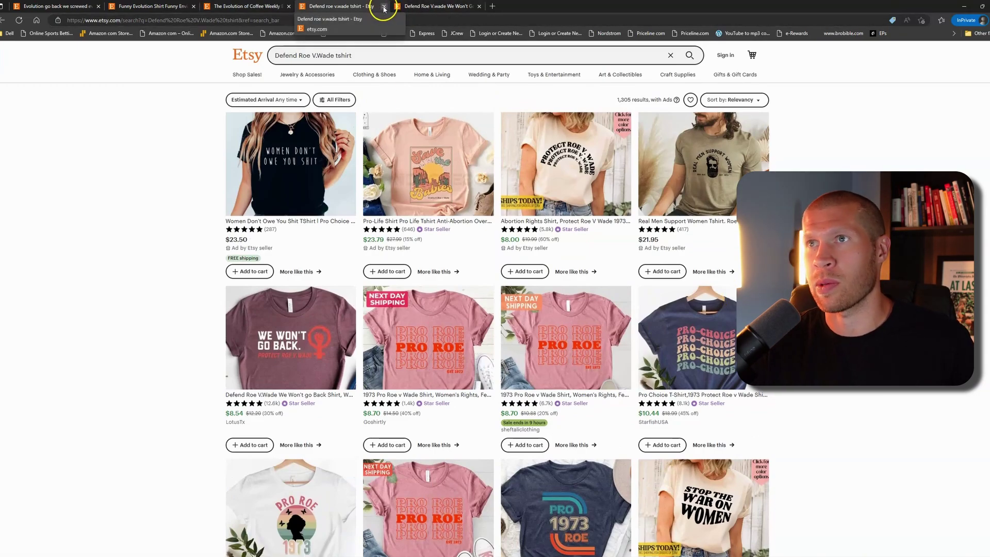
left_click(407, 6)
scroll(617, 267, "down", 2)
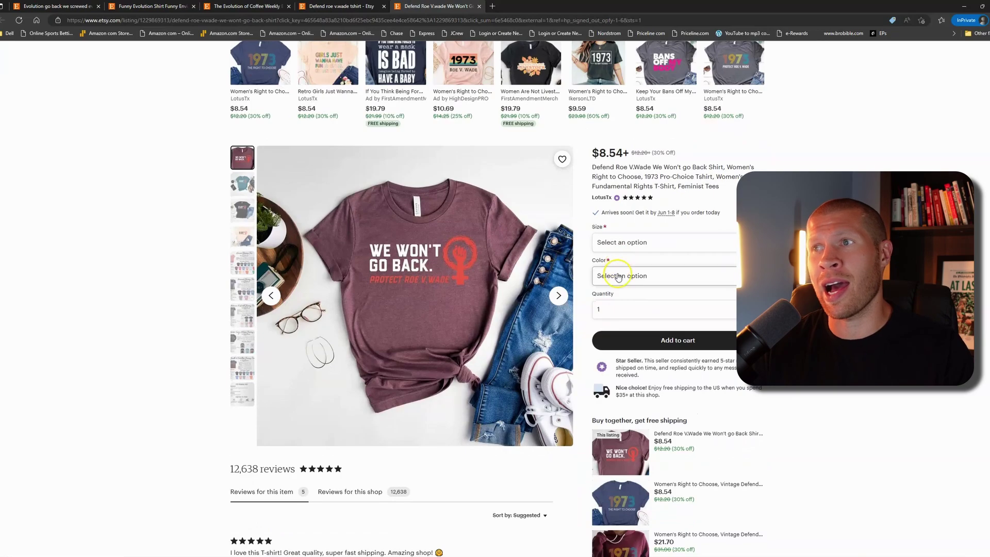
scroll(623, 272, "up", 2)
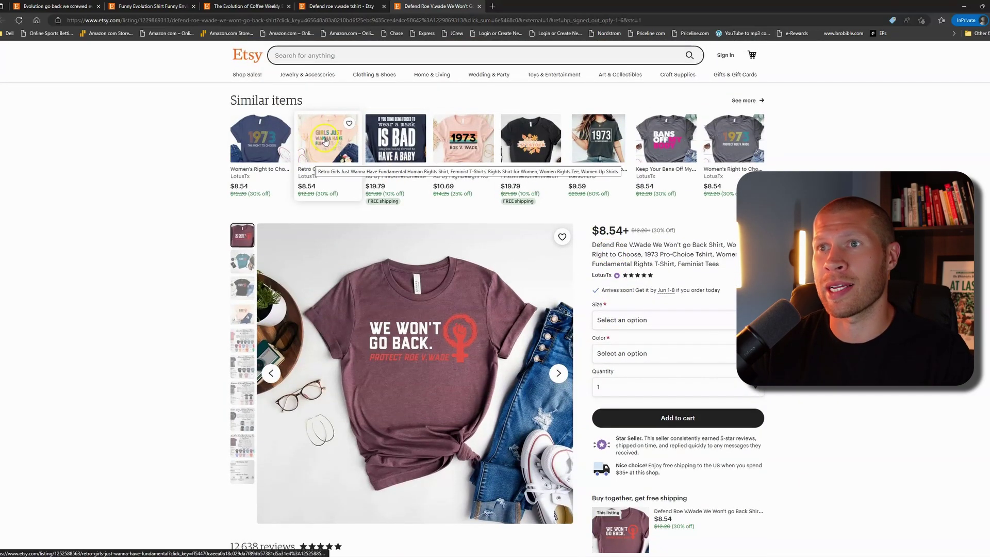
left_click(341, 6)
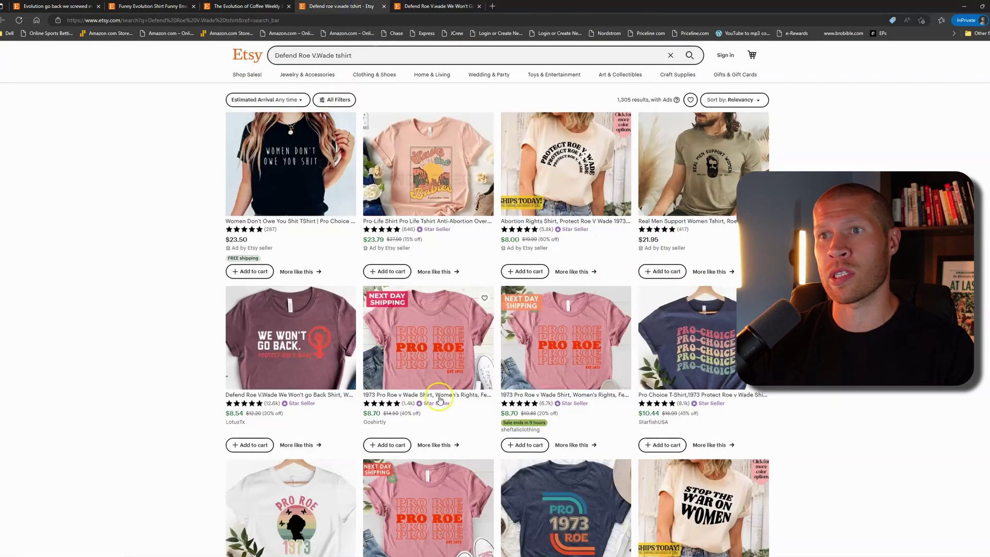
Reopen the We Won't Go Back shirt and scroll through its 12,638 reviews and shop items.
left_click(289, 348)
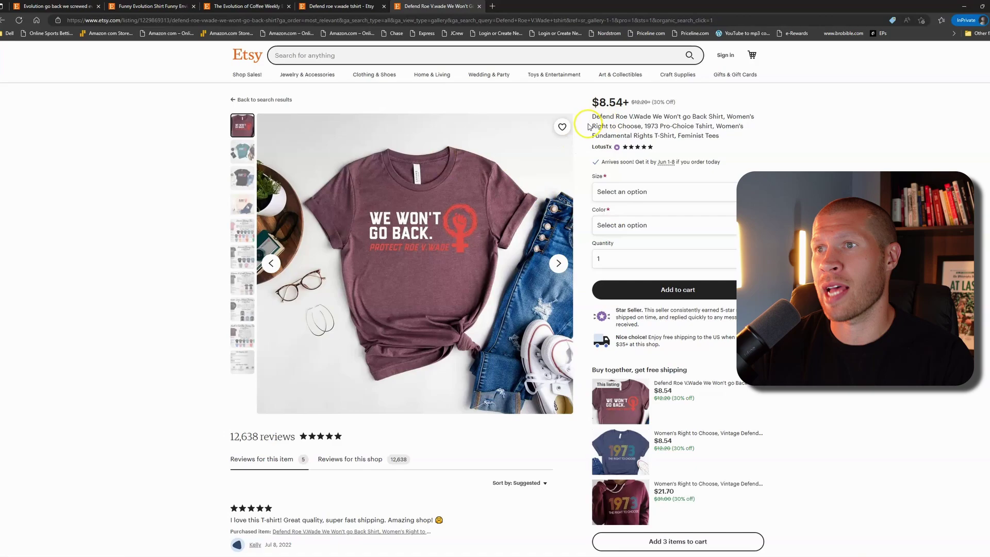
left_click(315, 6)
key("ctrl+Tab")
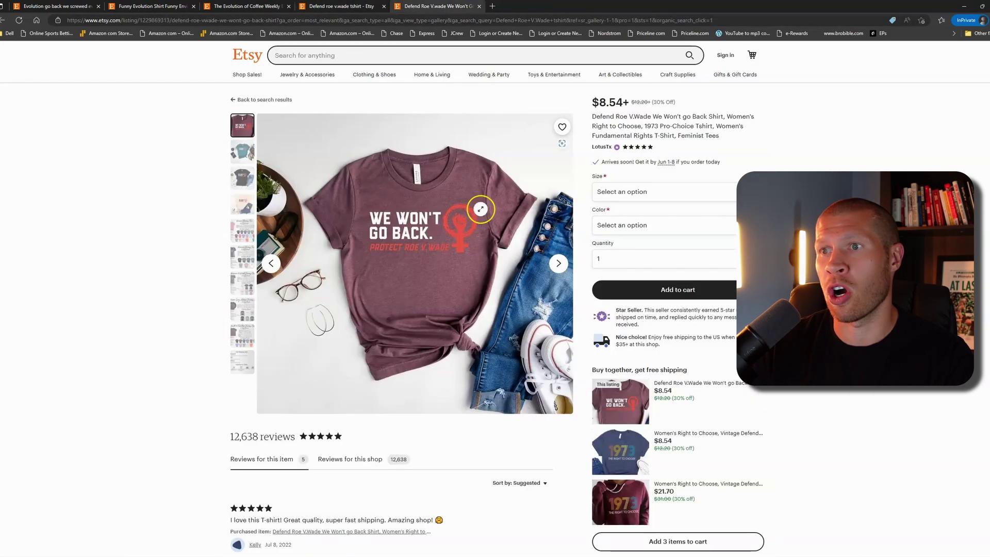
scroll(281, 161, "down", 5)
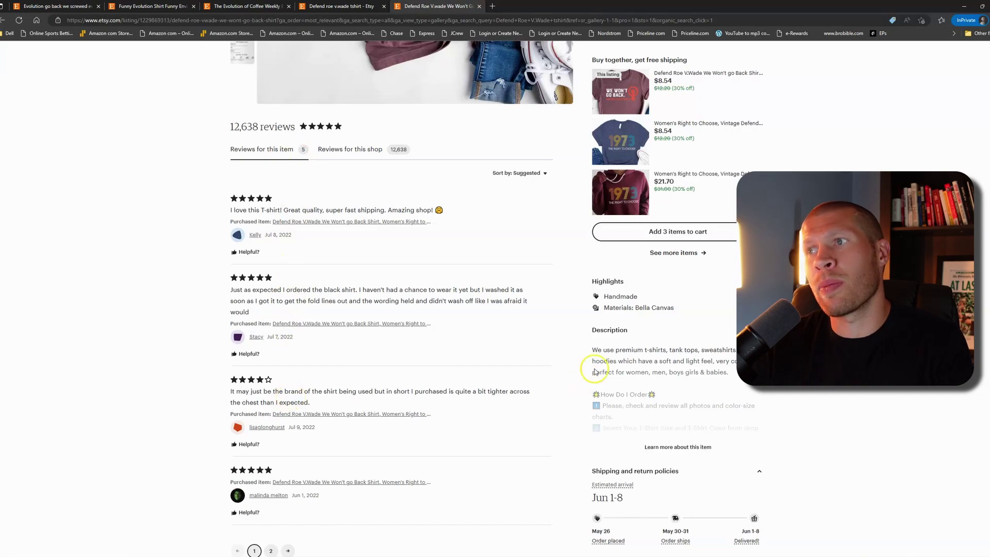
scroll(615, 347, "down", 11)
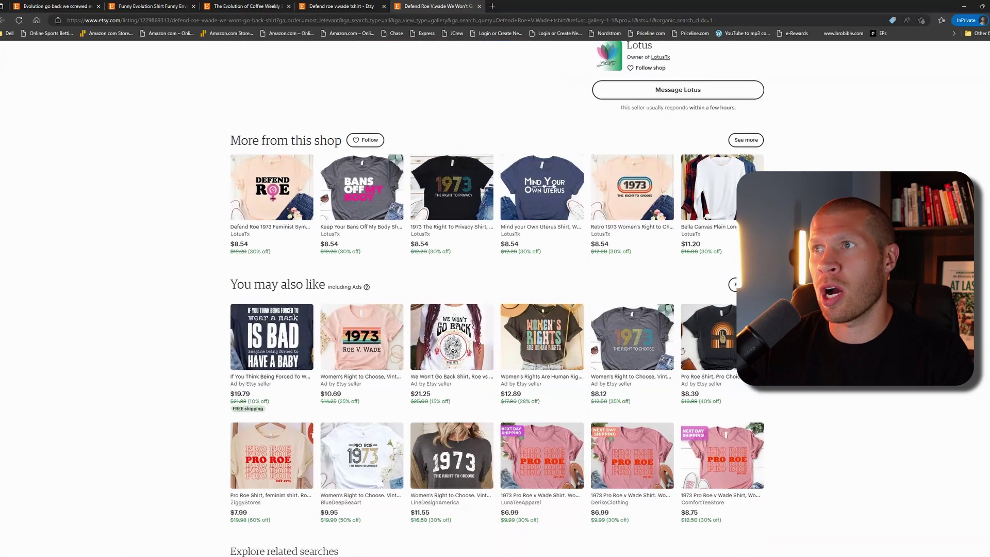
scroll(633, 268, "up", 5)
Open the LotusTx shop and scroll through its All Items and customer Reviews.
left_click(660, 365)
scroll(144, 247, "down", 10)
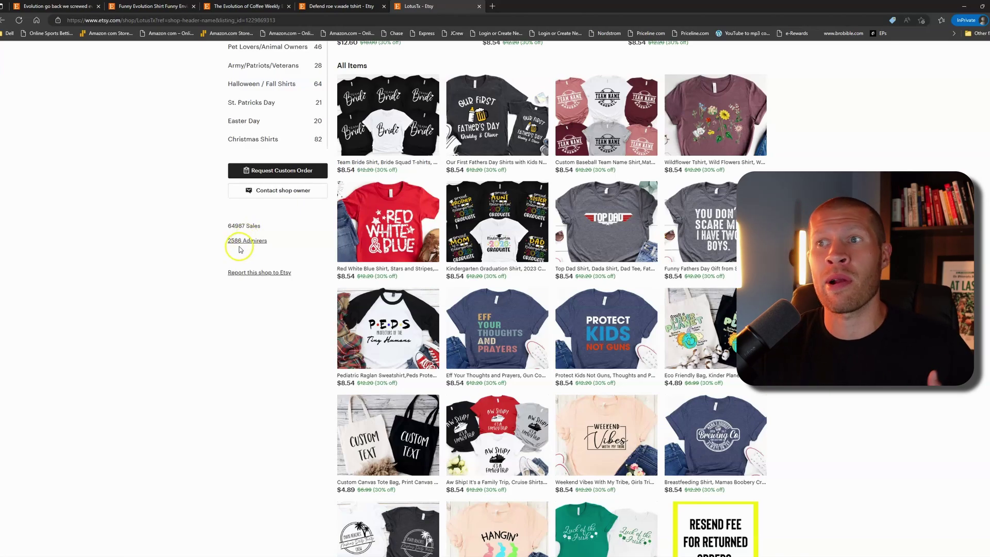
scroll(237, 252, "down", 4)
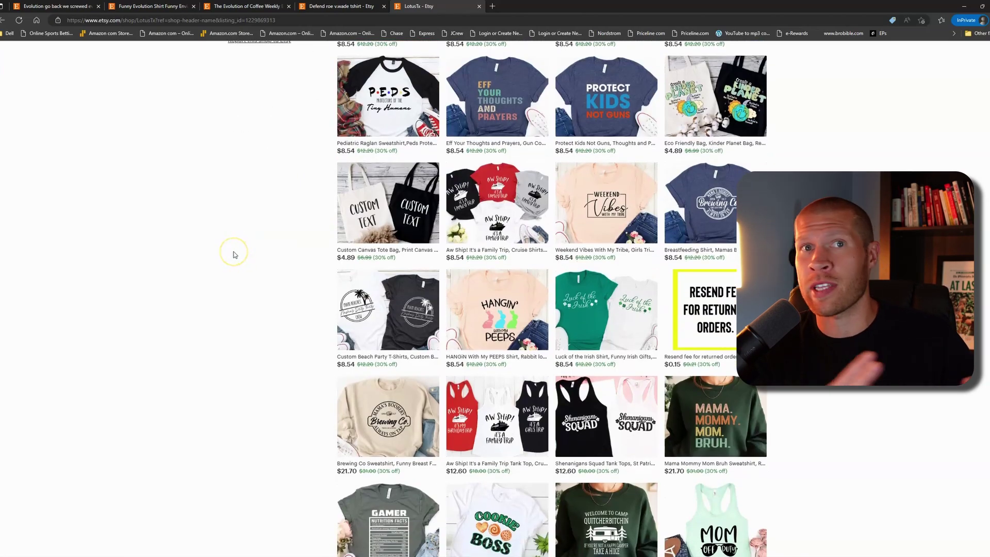
scroll(233, 255, "down", 18)
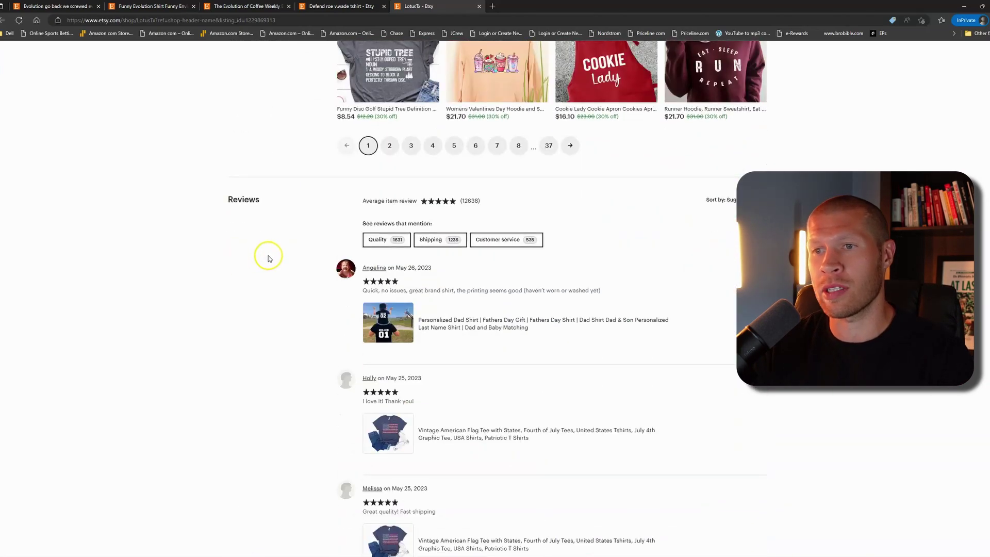
scroll(339, 232, "up", 6)
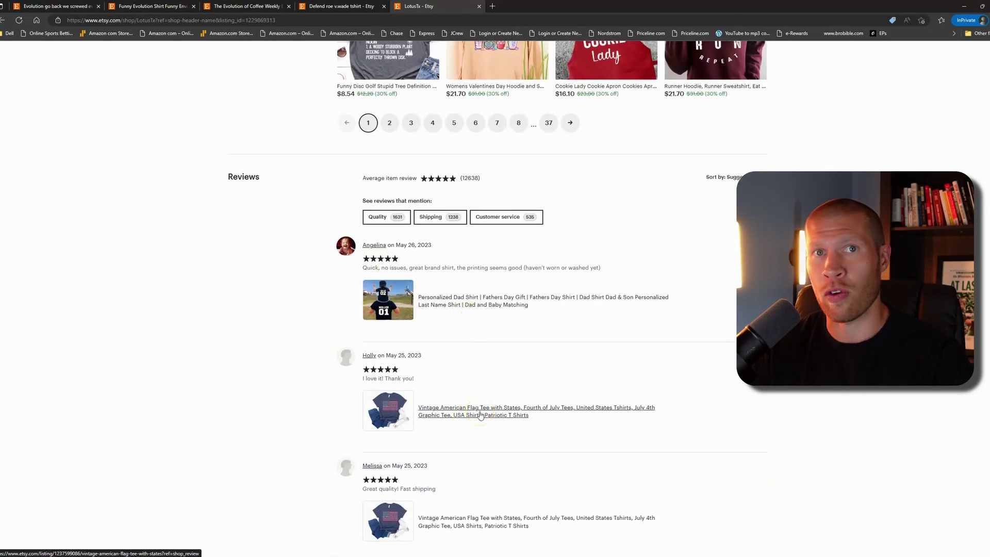
scroll(480, 416, "down", 2)
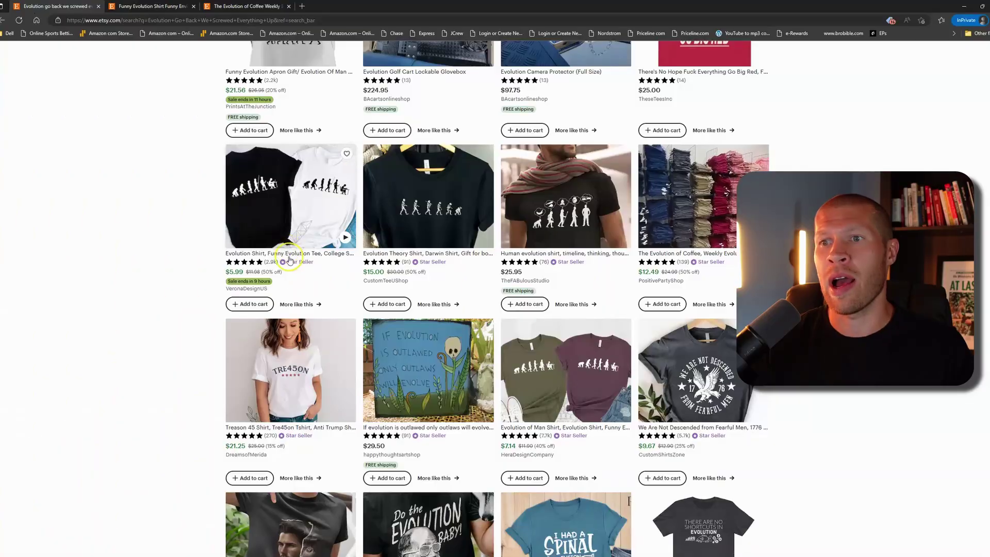
Scroll back up and open the first Funny Evolution Shirt listing.
scroll(289, 260, "up", 15)
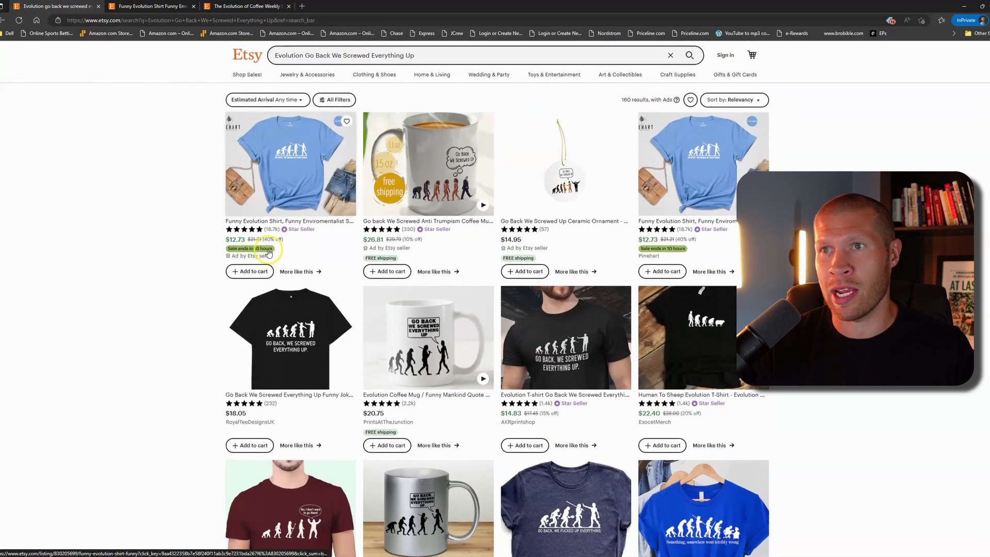
left_click(287, 202)
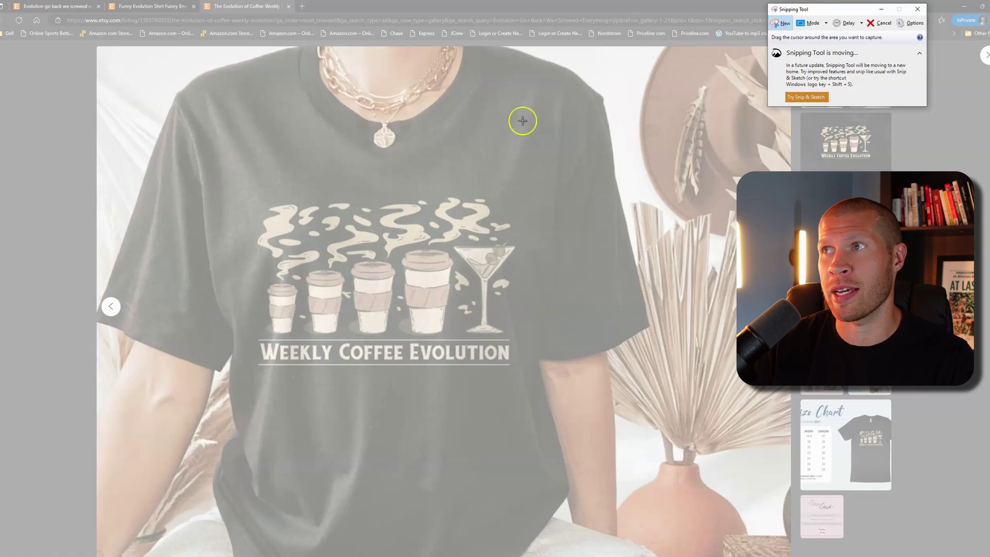
Snip the coffee-cups graphic from the shirt photo and save the capture as an image.
left_click_drag(240, 189, 520, 340)
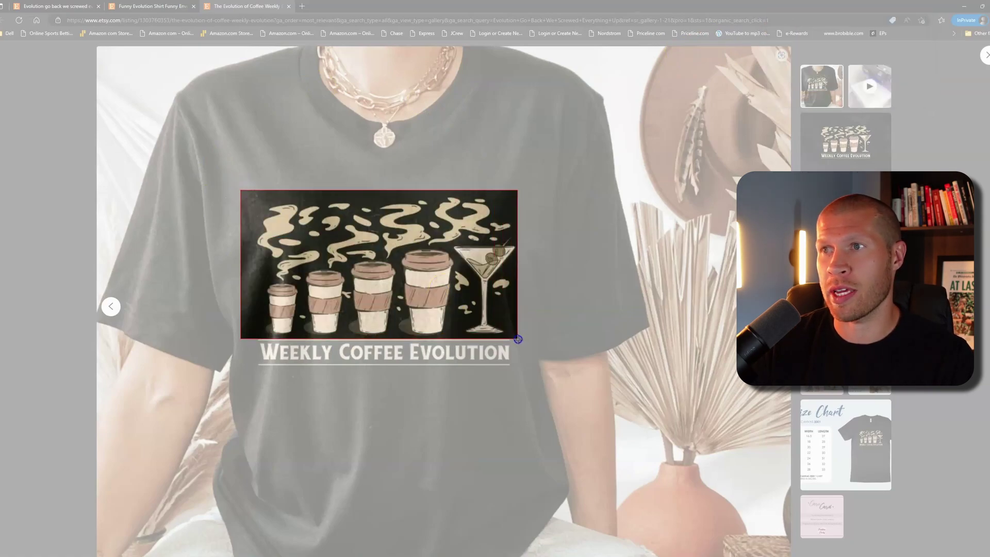
left_click_drag(518, 339, 518, 339)
left_click(213, 133)
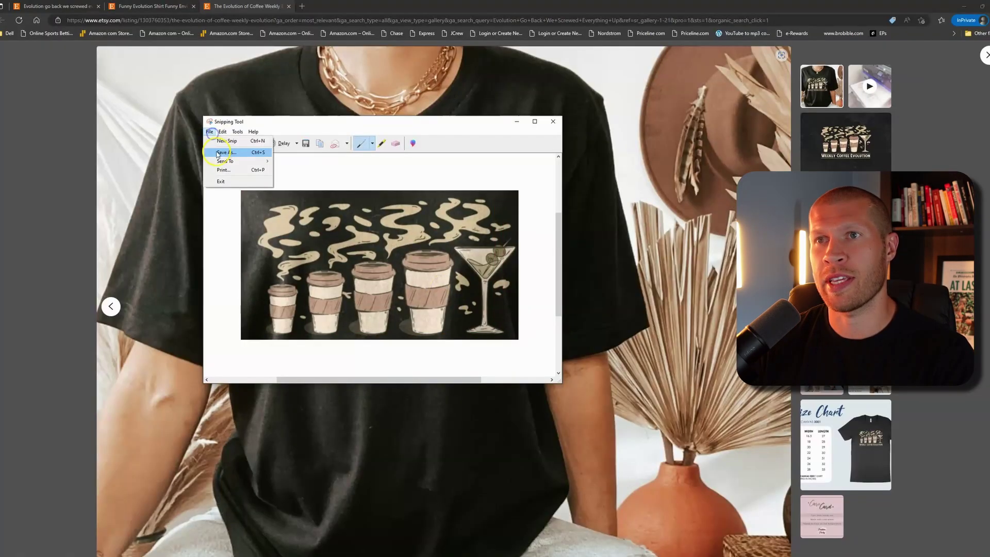
left_click(243, 151)
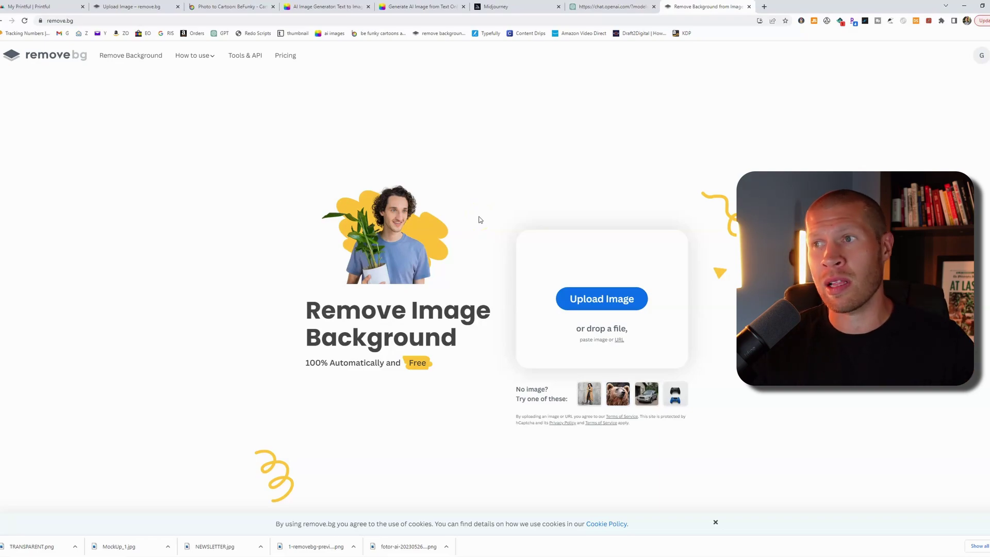
Upload the coffee graphic to remove.bg and download the transparent coffee-removebg-preview.png.
left_click(584, 303)
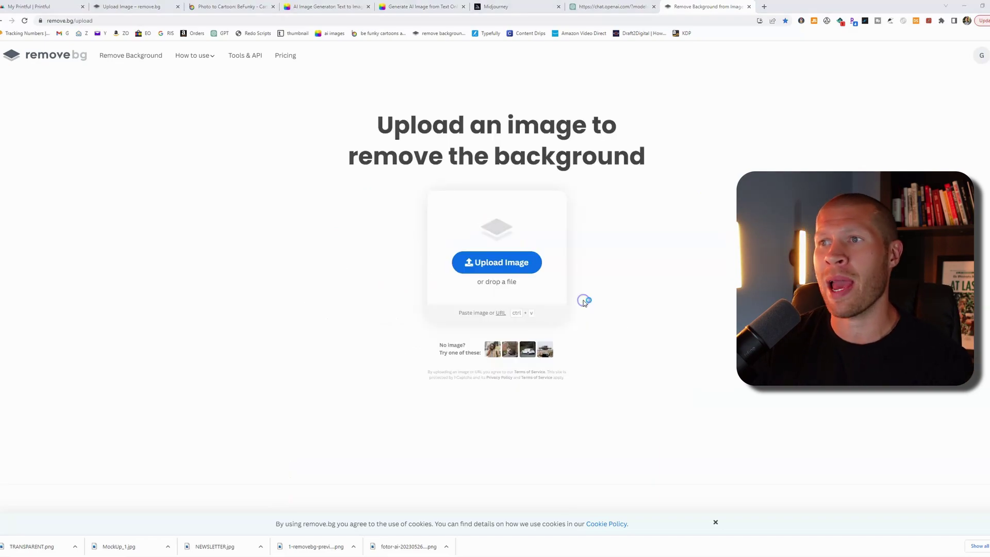
left_click(542, 283)
double_click(177, 111)
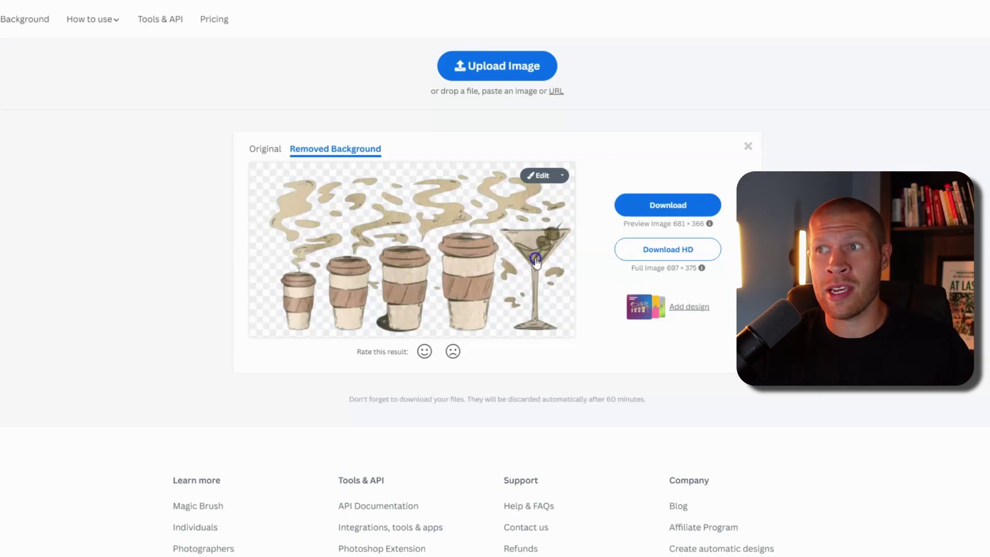
left_click(639, 205)
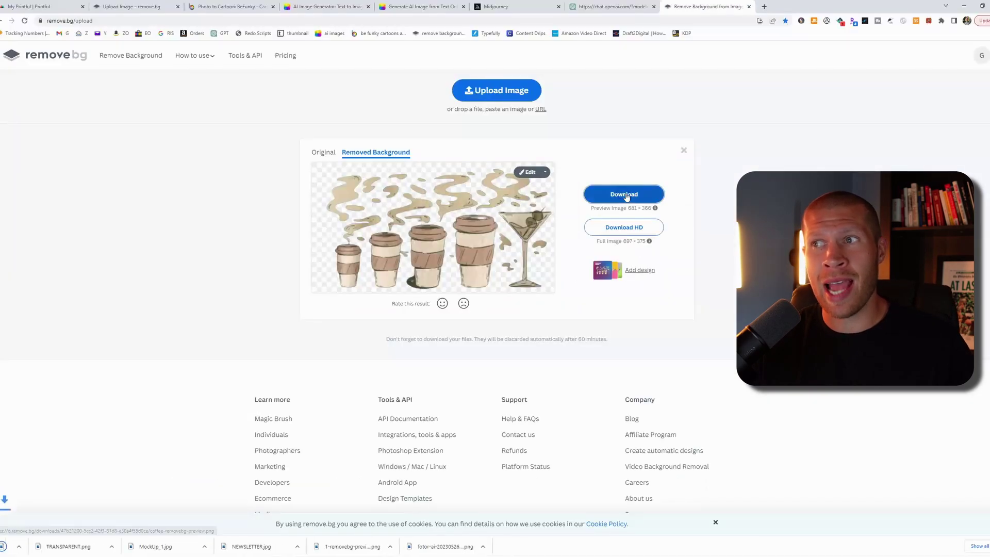
left_click(38, 546)
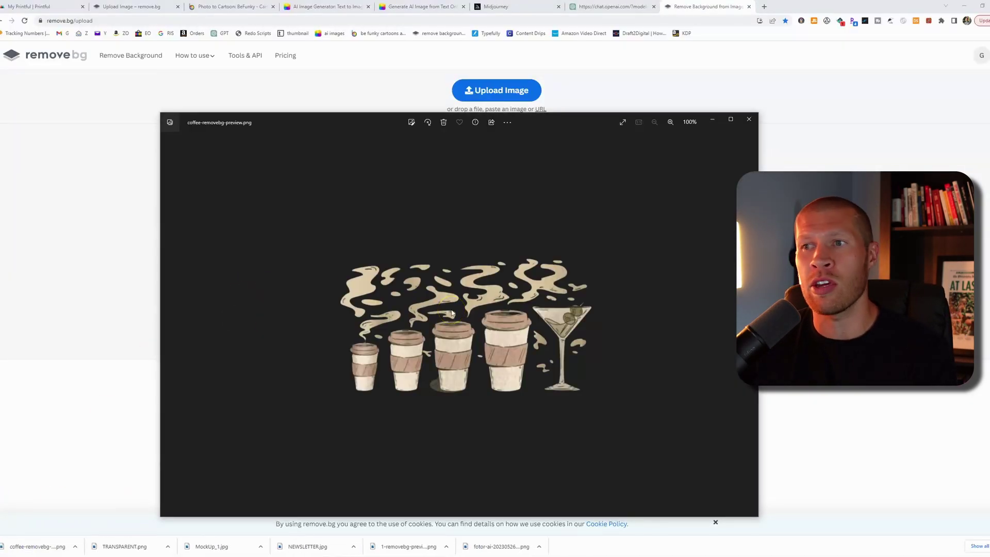
left_click(749, 119)
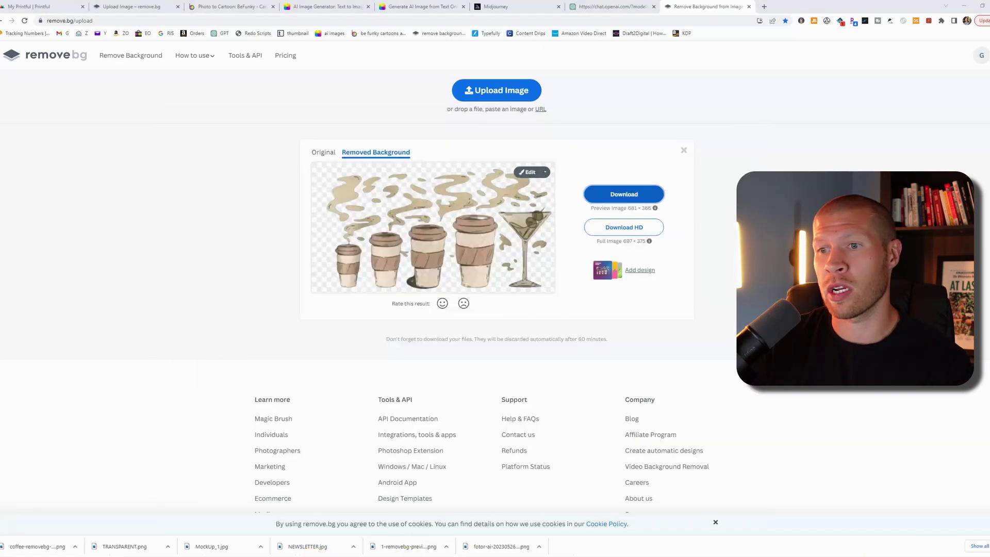
left_click(298, 520)
Place the coffee-removebg-preview artwork on Untitled-1, enlarge it, and hide the white Background layer.
left_click(7, 5)
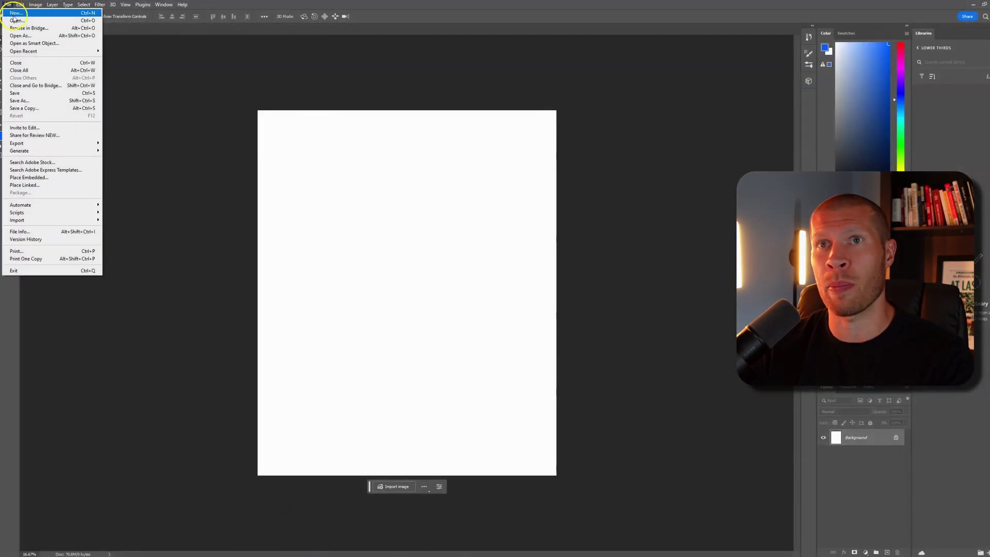
left_click(21, 18)
double_click(165, 116)
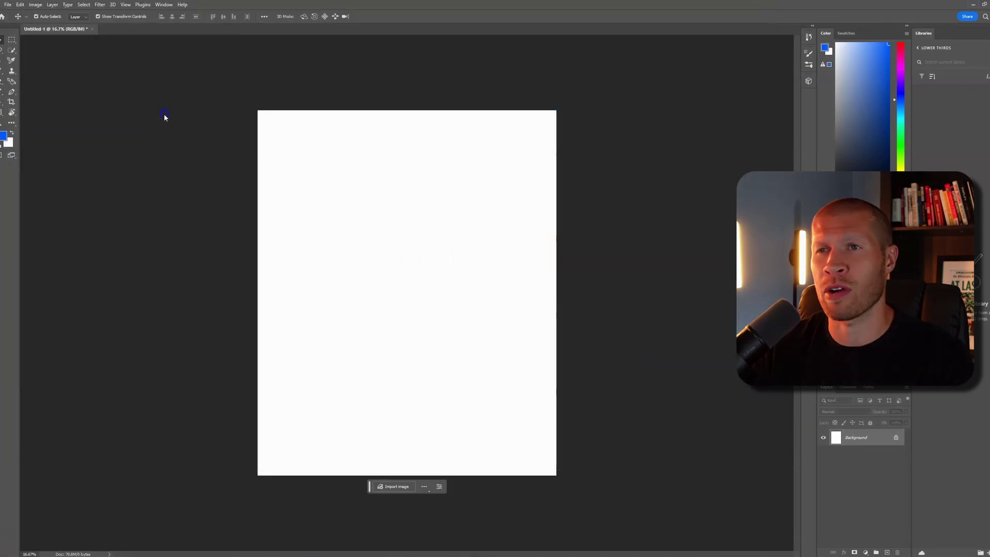
left_click_drag(155, 29, 580, 60)
left_click_drag(660, 164, 382, 266)
left_click(793, 60)
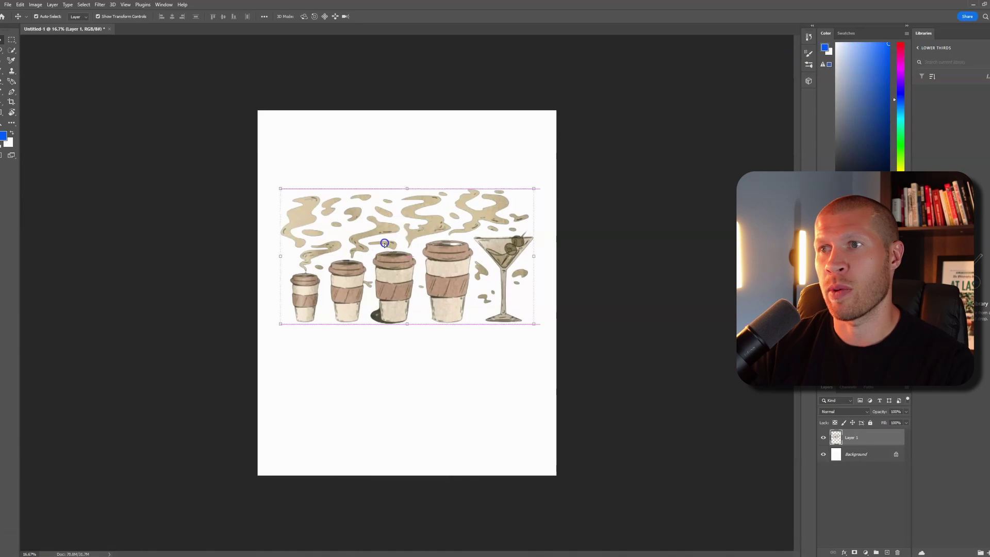
left_click(373, 152)
left_click(841, 458)
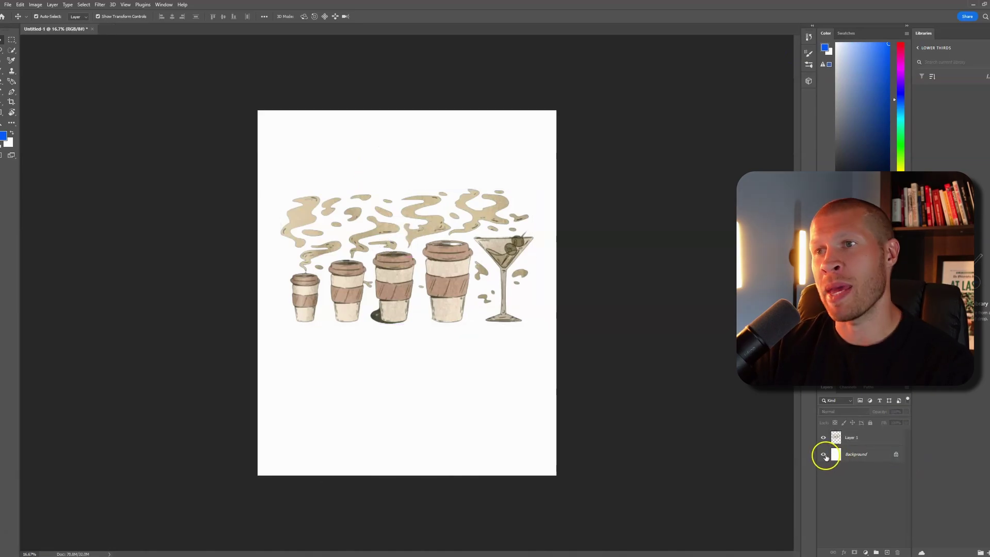
left_click(823, 455)
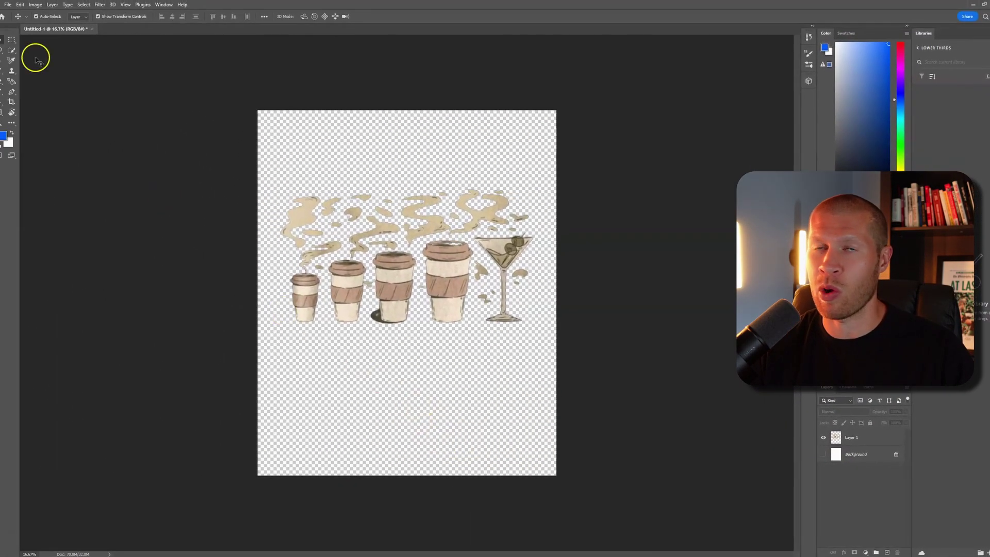
Add yellow placeholder text 'FSDFASDF' and centre it beneath the cups, checking the Etsy shirt.
left_click(0, 93)
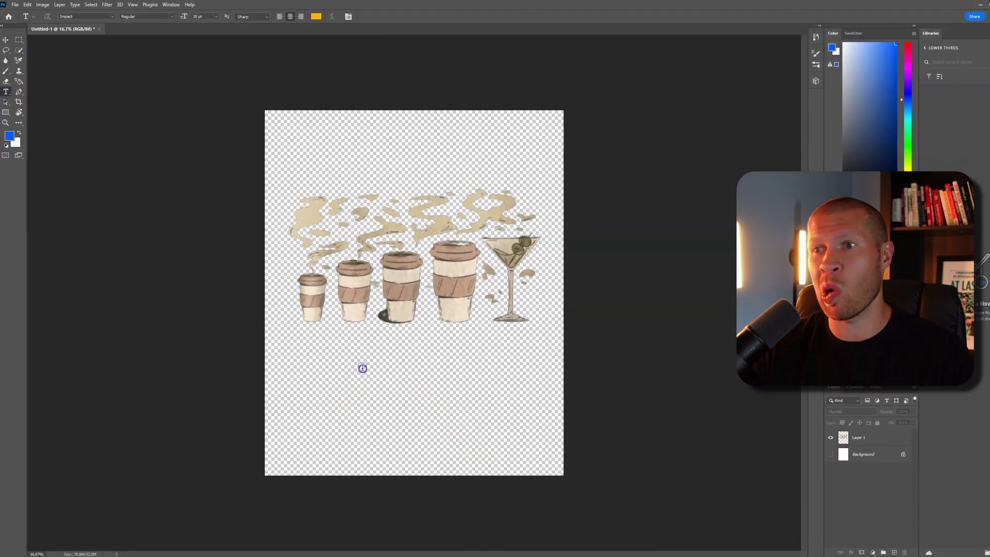
left_click(363, 368)
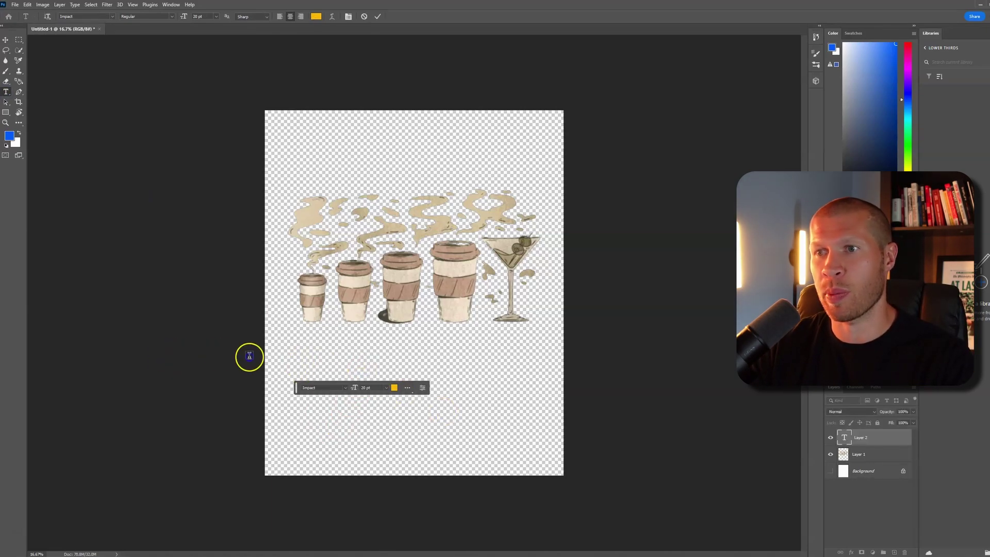
left_click(5, 39)
left_click_drag(386, 363, 546, 299)
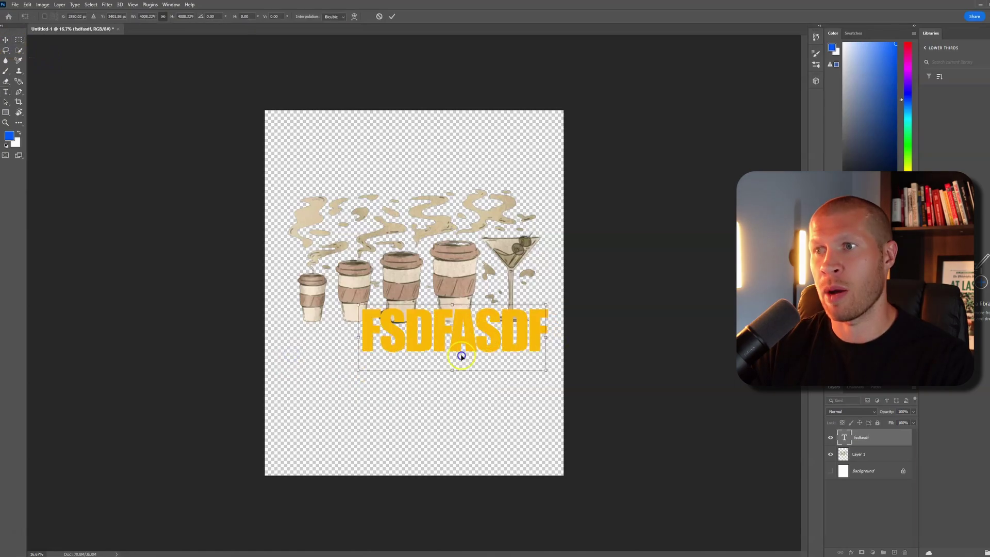
left_click_drag(462, 360, 445, 360)
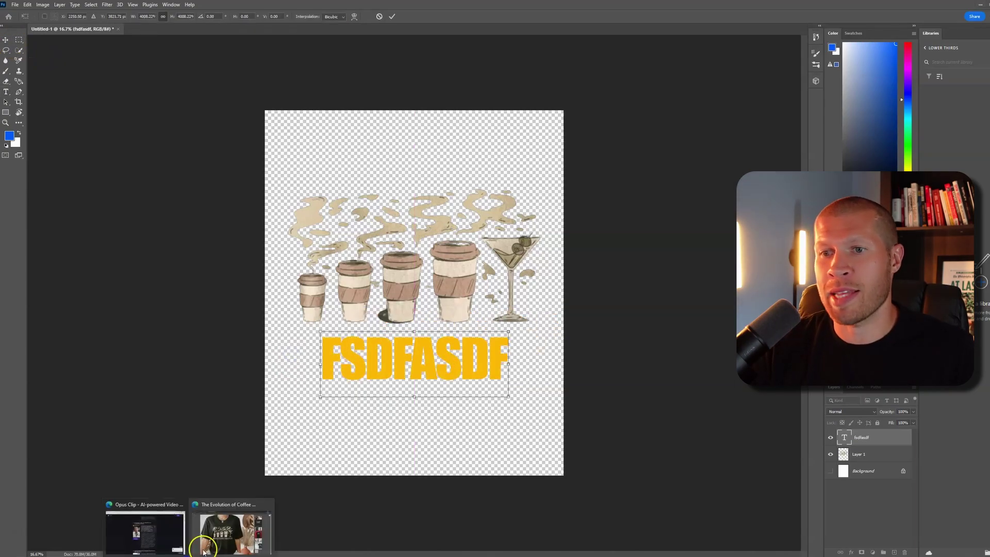
left_click(211, 536)
mouse_move(328, 554)
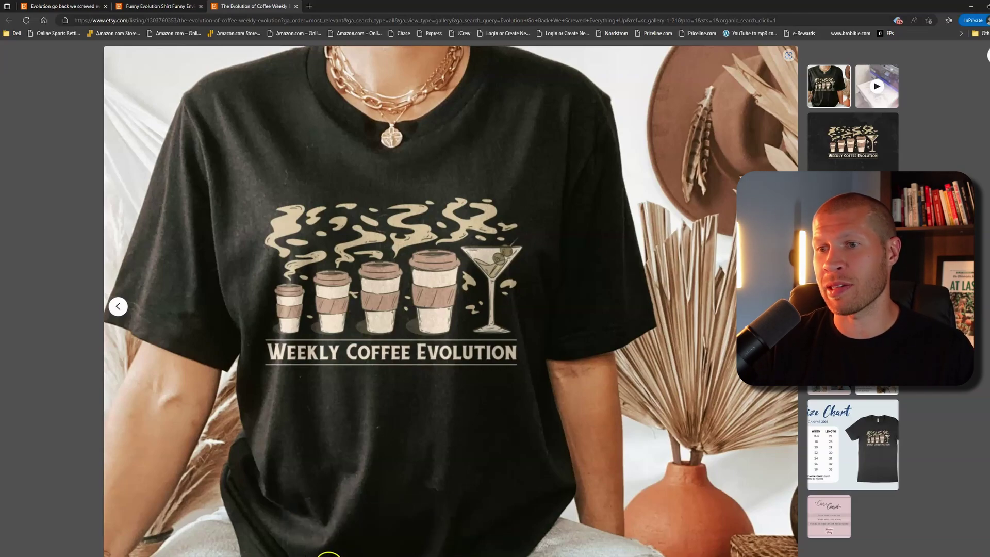
left_click(325, 528)
left_click_drag(328, 361, 369, 396)
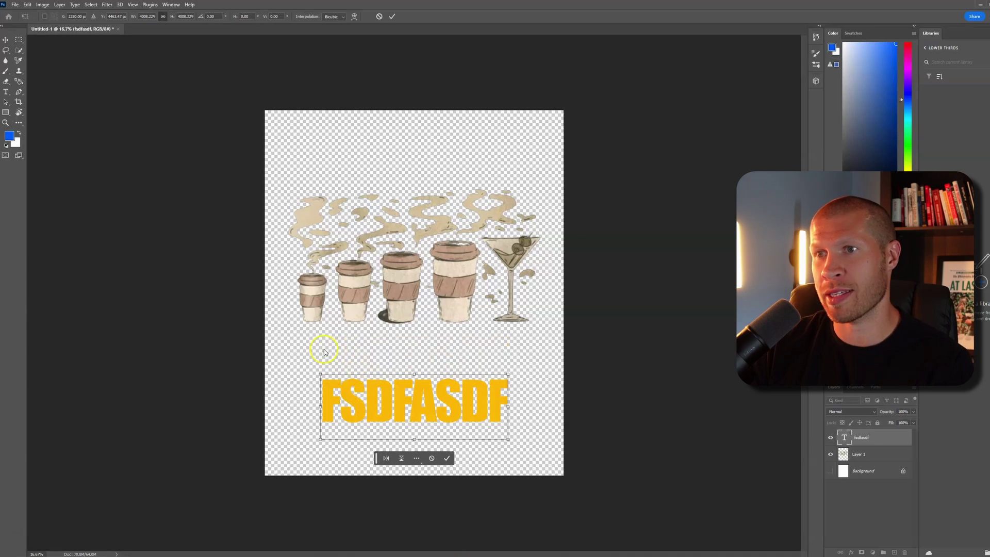
Delete the placeholder text and paste orange weekday letters M, T and W under the cups.
key("Return")
key("Delete")
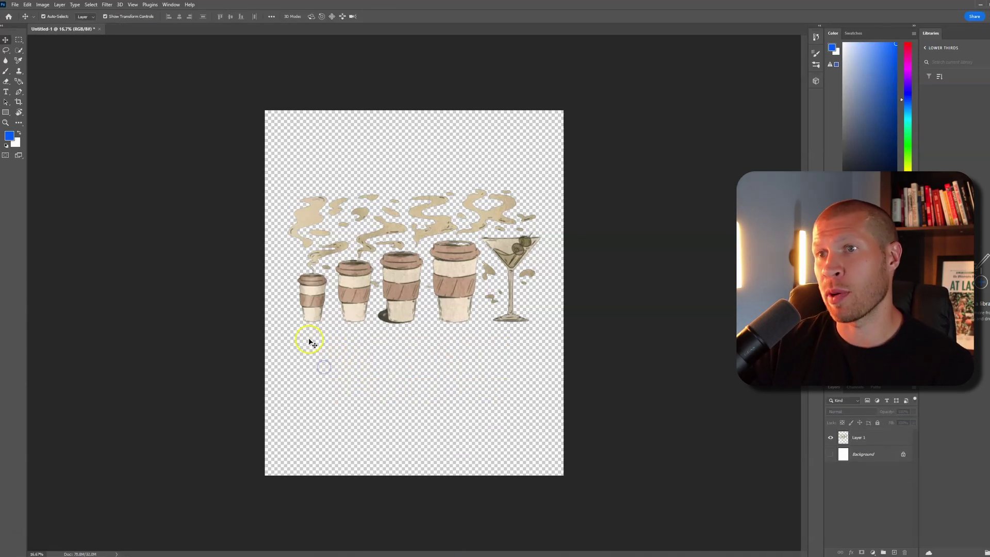
key("ctrl+v")
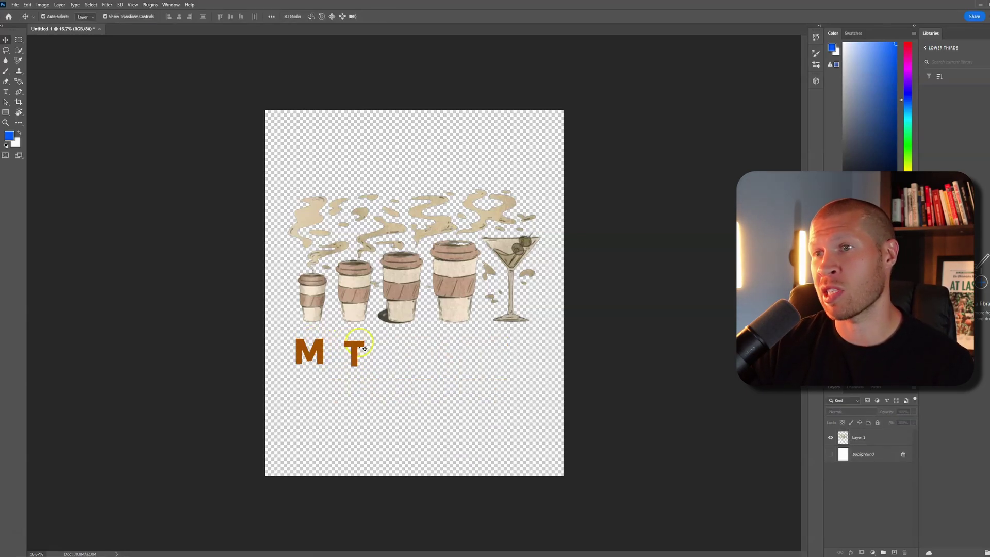
key("ctrl+v")
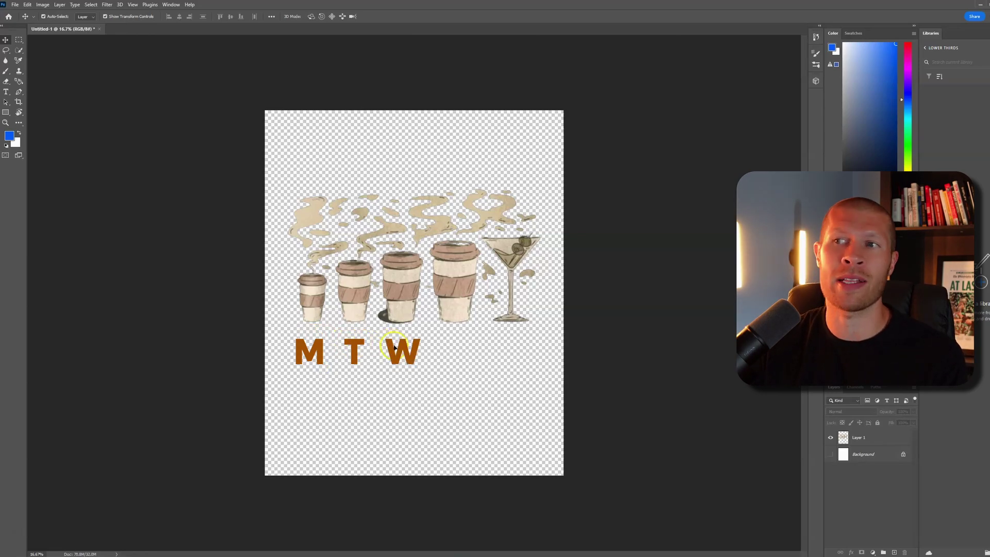
key("ctrl+v")
key("ctrl+v")
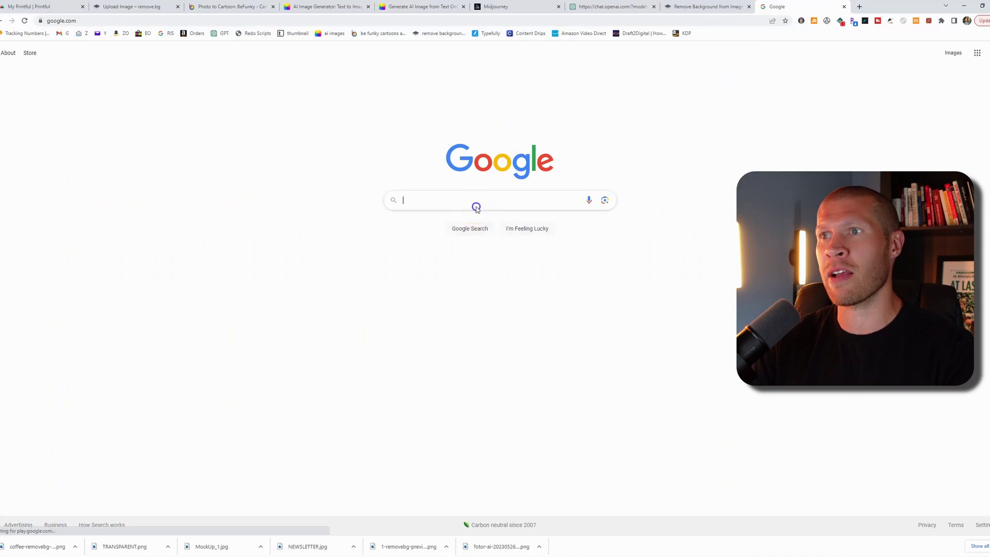
Search Google Images for 'schitts creek' and open the Fandom wiki portrait thumbnail.
type("schitts creek")
key("Return")
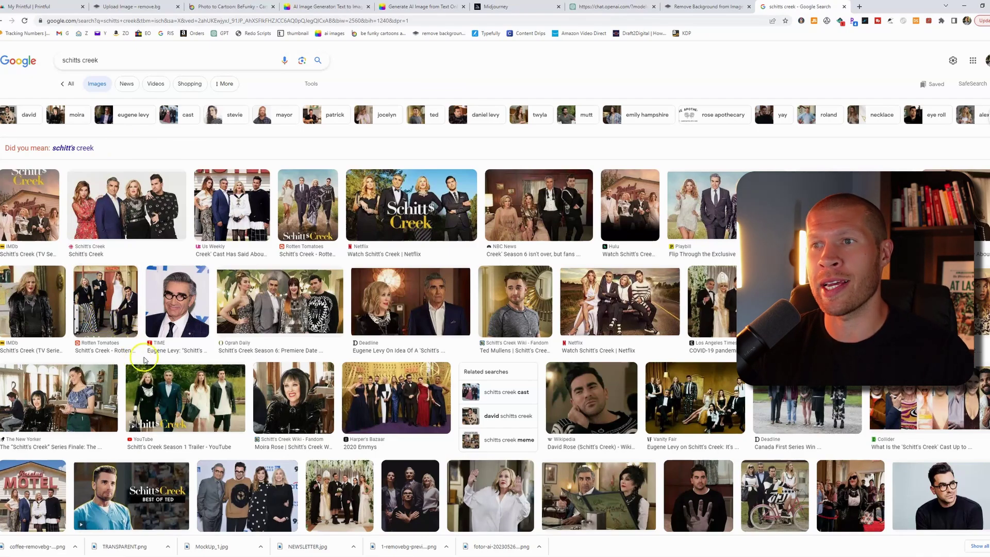
scroll(150, 330, "down", 1)
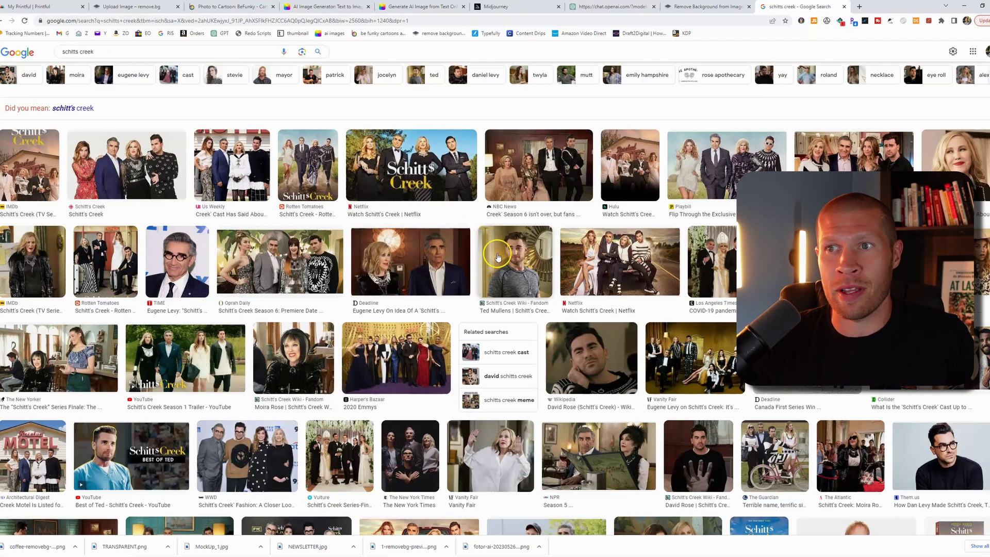
left_click(421, 272)
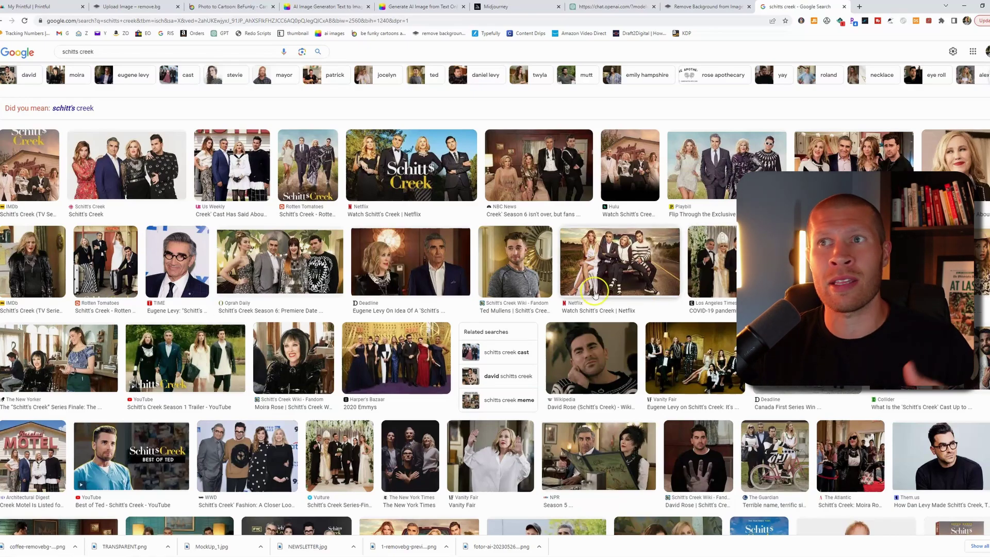
Open the cast member's portrait in the preview panel and save it as 'ted'.
left_click(515, 261)
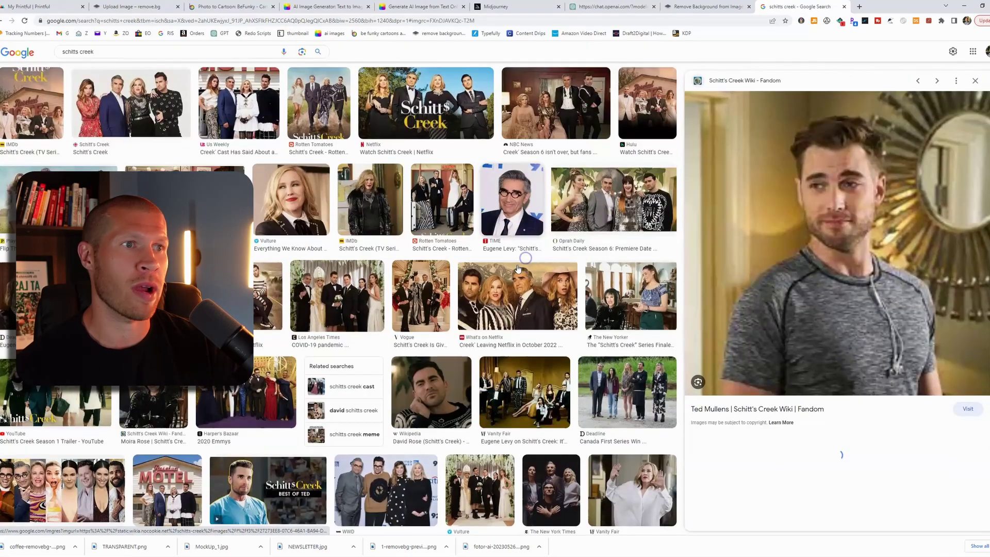
right_click(826, 275)
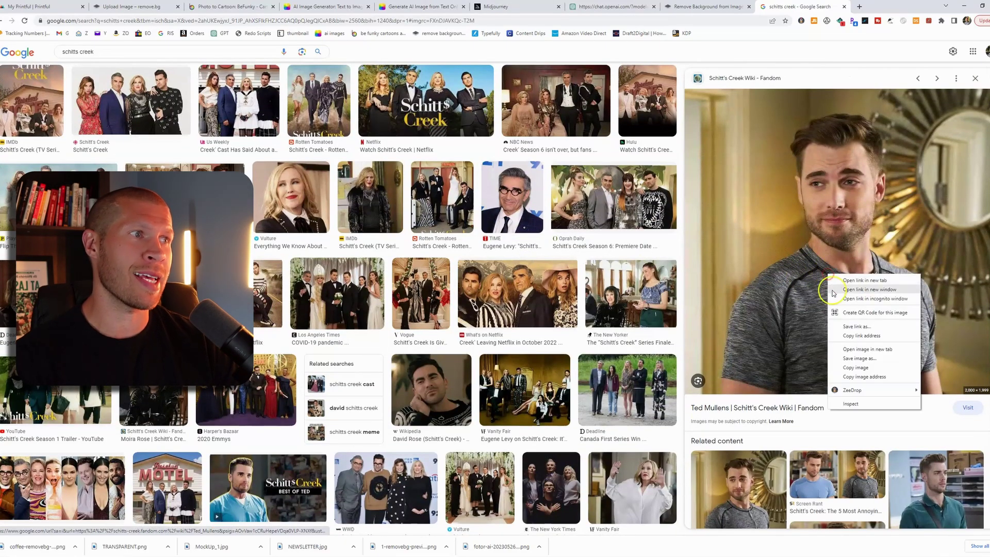
left_click(856, 358)
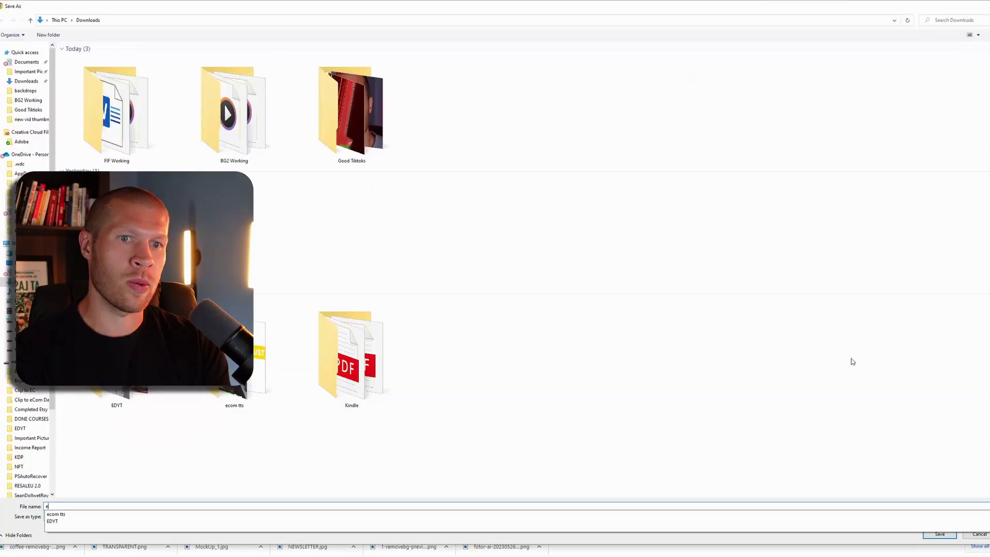
type("ted")
key("Return")
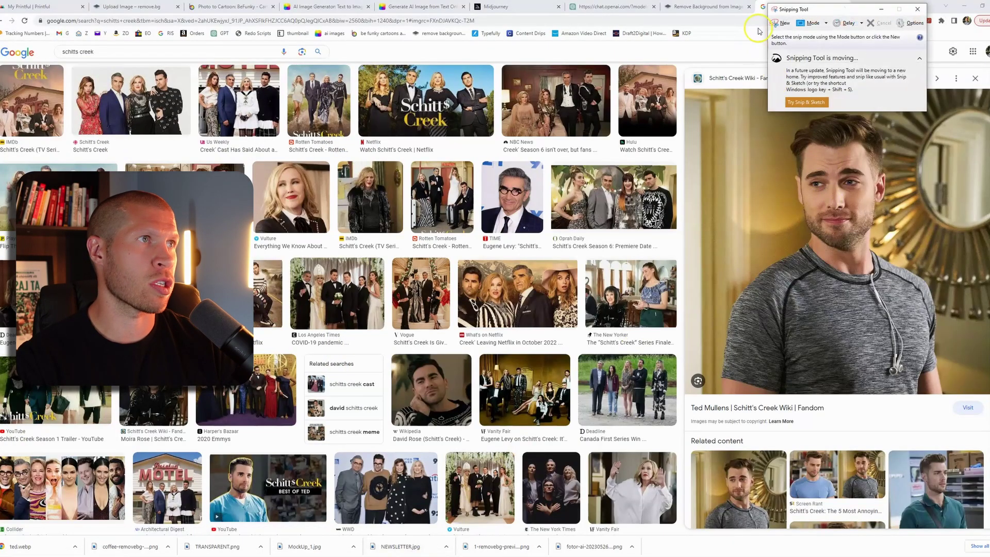
Snip the portrait from the preview panel with Snipping Tool and save the capture.
left_click(775, 23)
left_click_drag(686, 88, 989, 397)
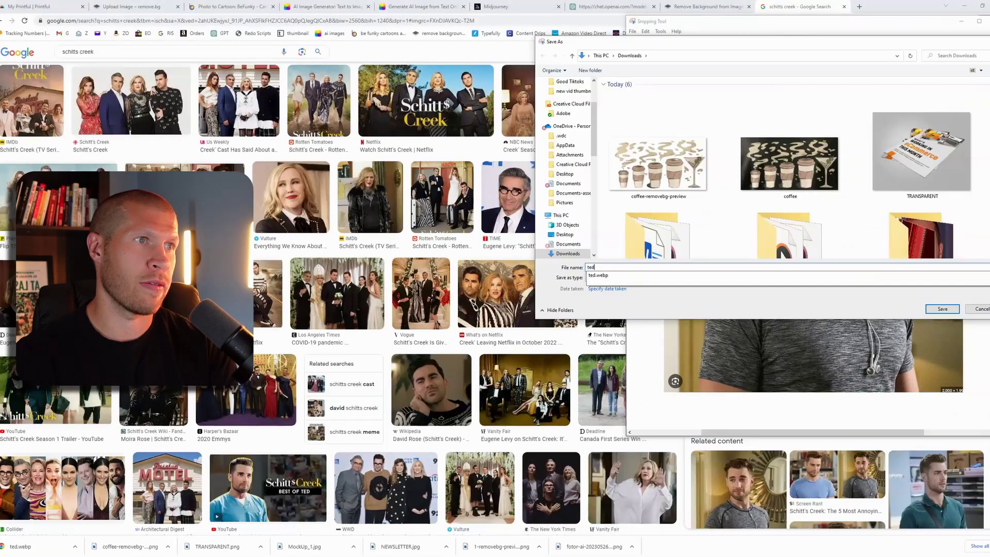
key("Return")
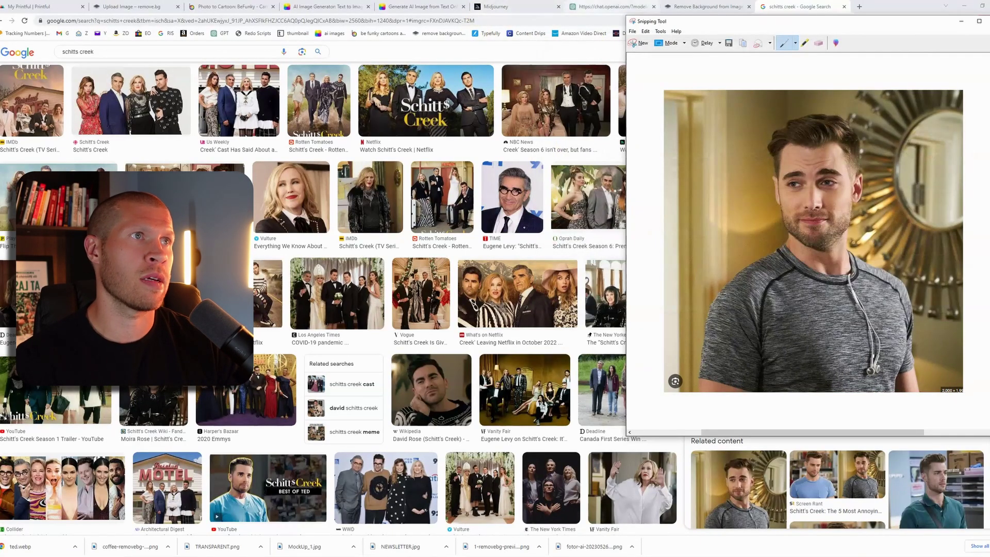
left_click(232, 6)
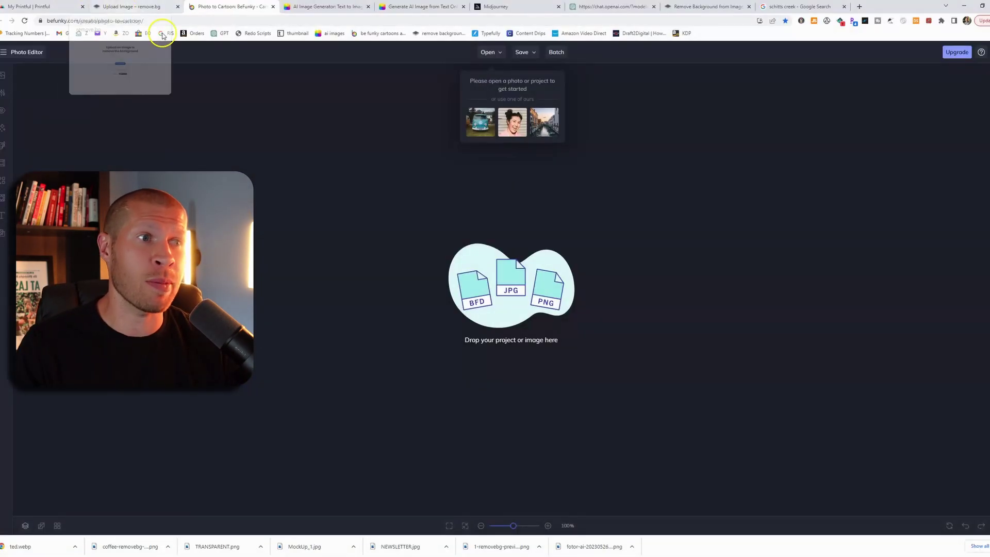
Drop the saved portrait into BeFunky's Photo Editor and apply the Cartoonizer DLX effect.
left_click(509, 244)
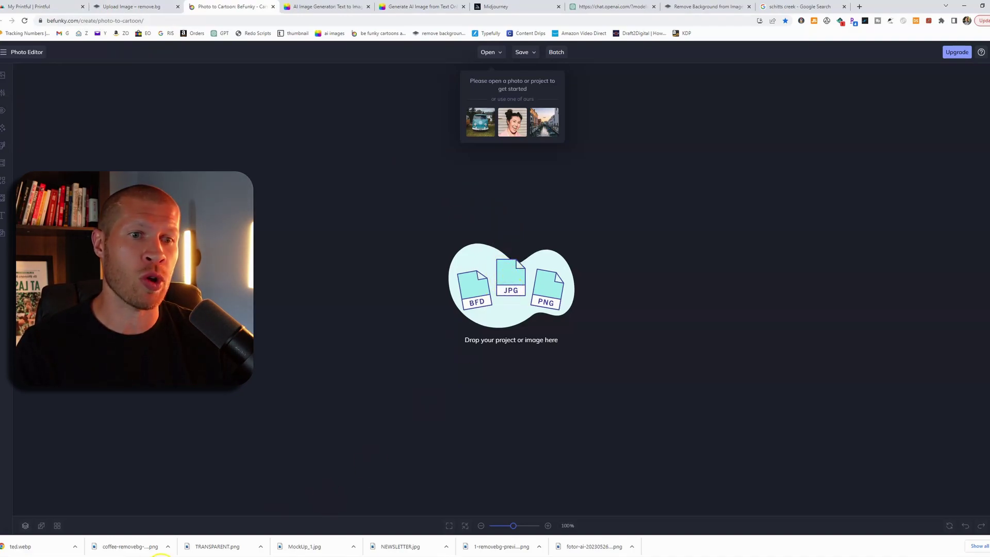
left_click_drag(920, 271, 470, 254)
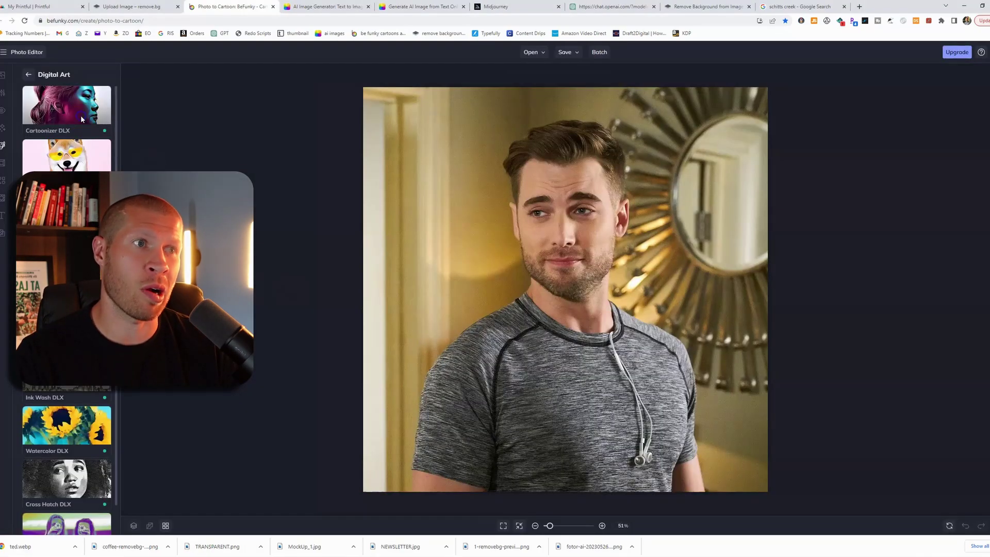
left_click(80, 116)
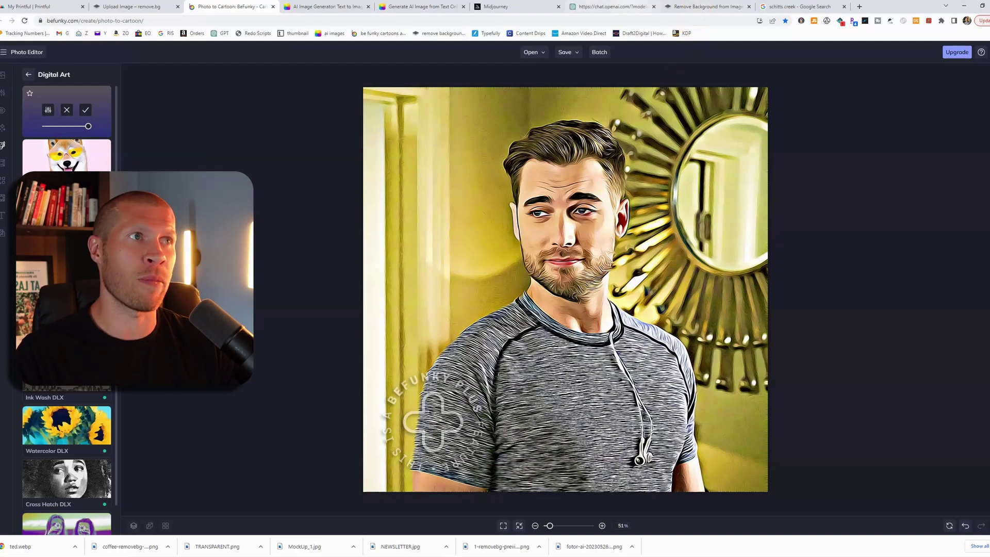
Move the BeFunky tab beside the search tab and preview the Refinery29 David Rose photo.
left_click(774, 6)
left_click(666, 502)
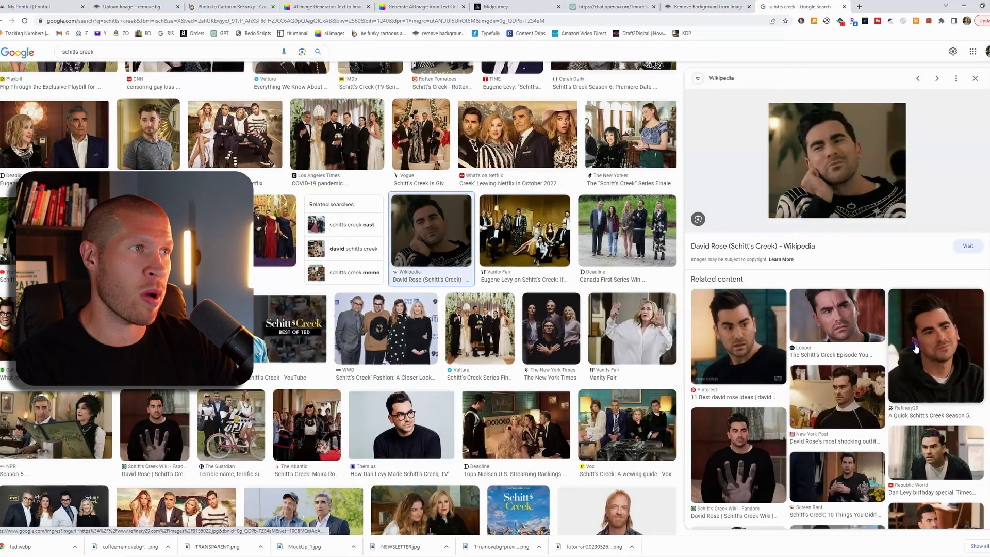
left_click_drag(232, 6, 685, 7)
left_click(799, 6)
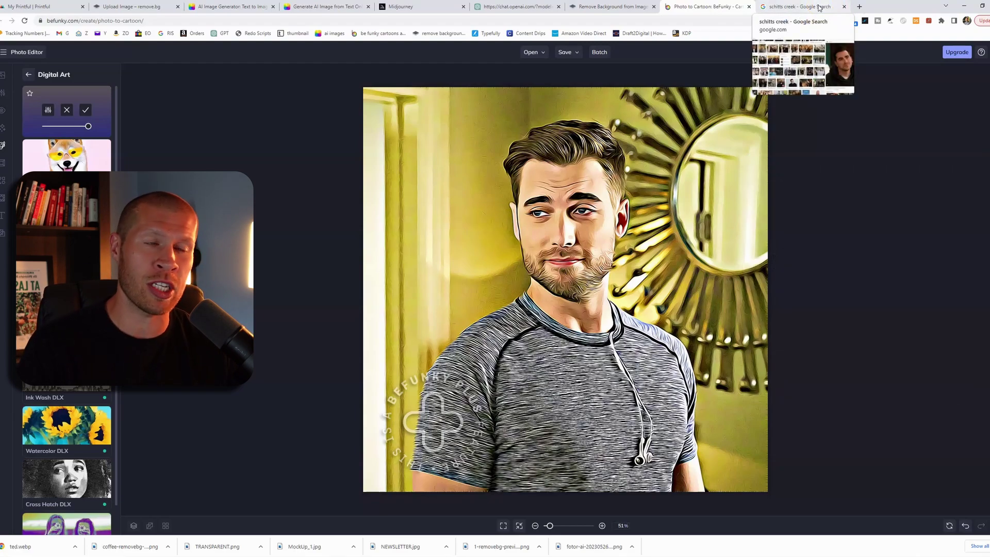
left_click(422, 384)
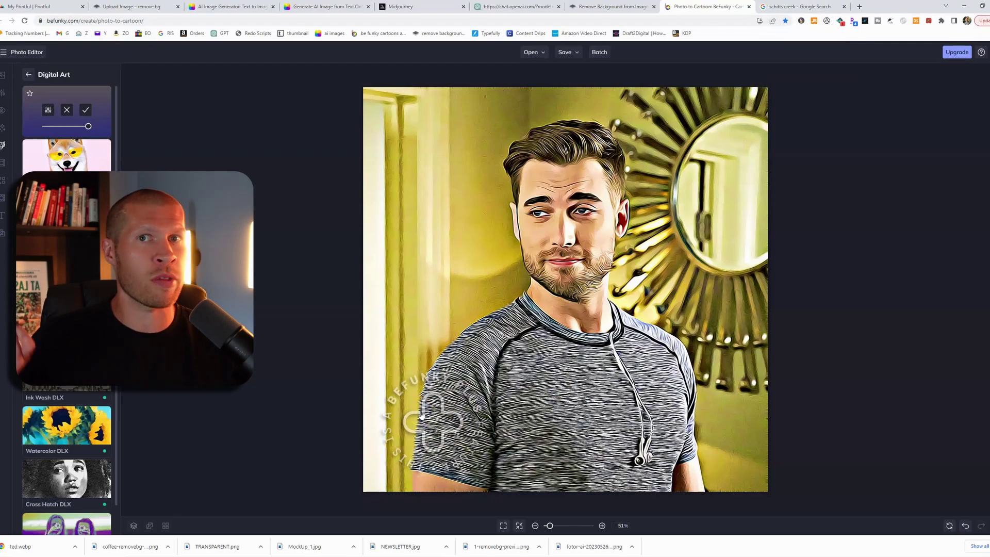
Snip the large David Rose preview image and save the screenshot.
left_click(796, 7)
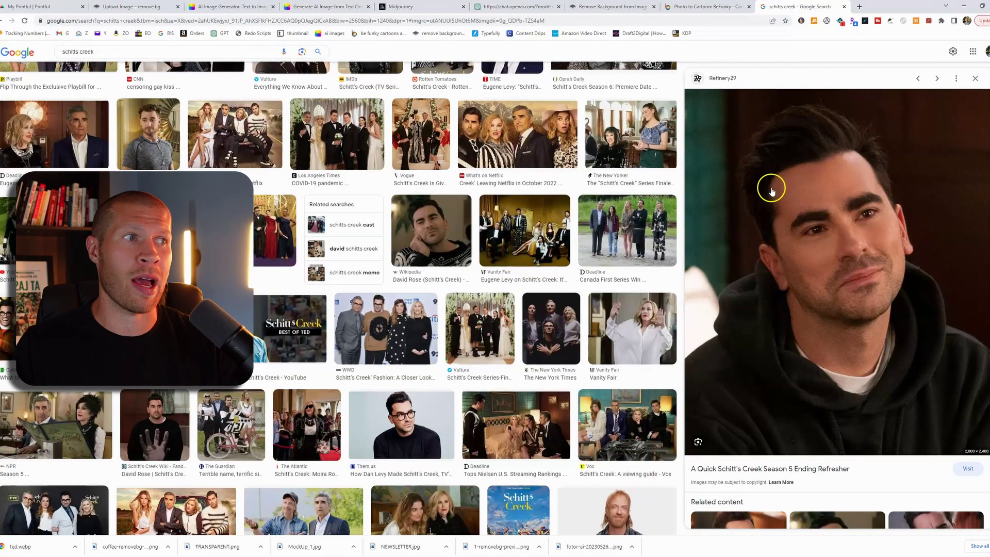
key("alt+Tab")
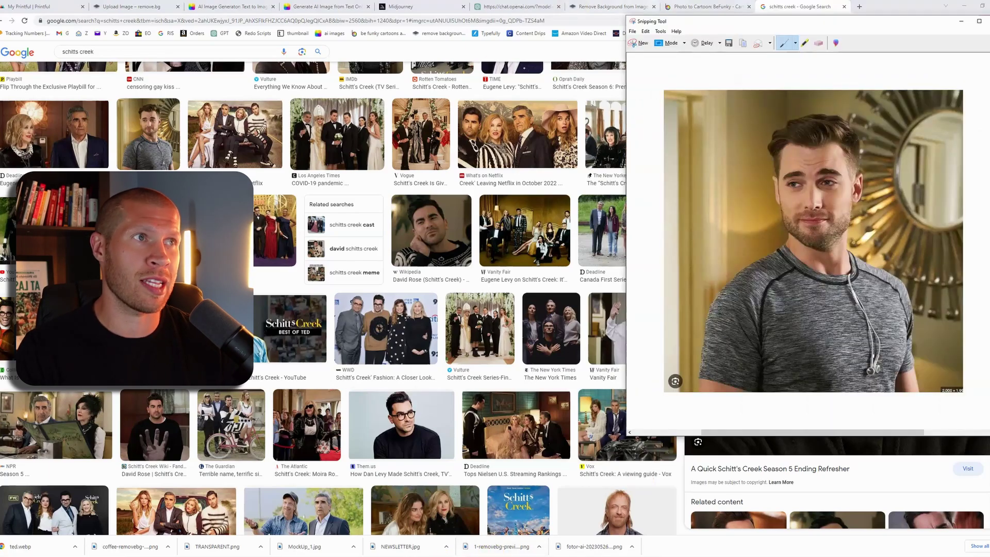
left_click_drag(704, 23, 186, 36)
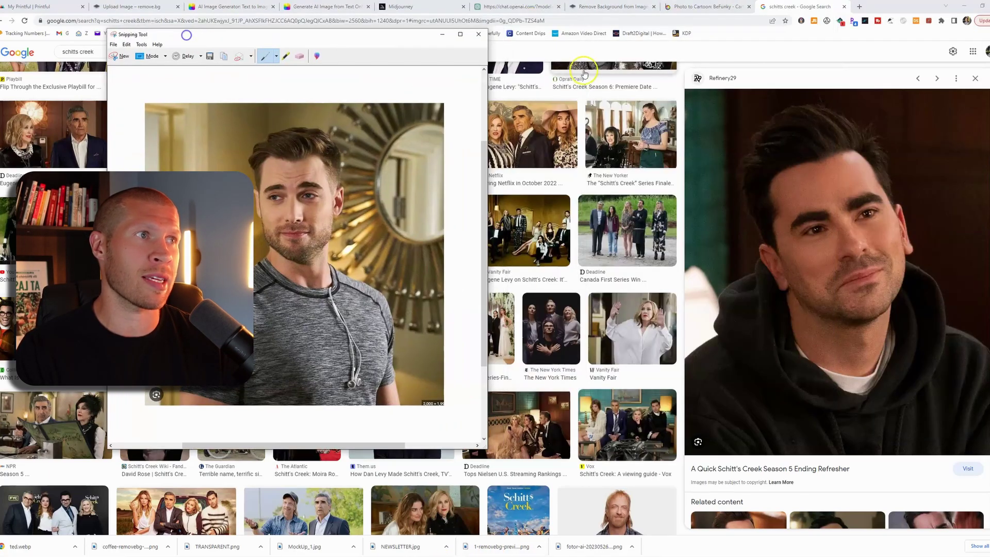
left_click(120, 56)
left_click_drag(524, 48, 989, 462)
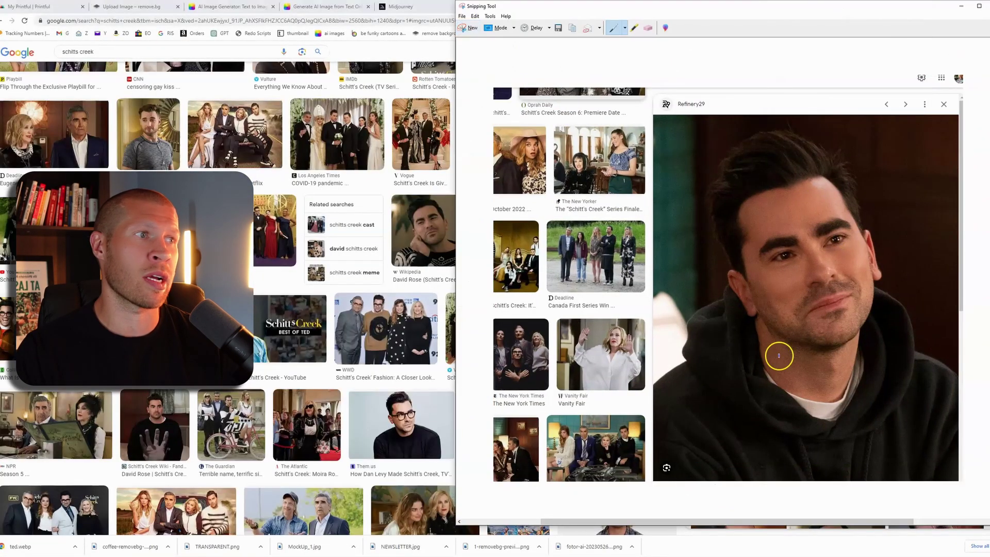
key("ctrl+s")
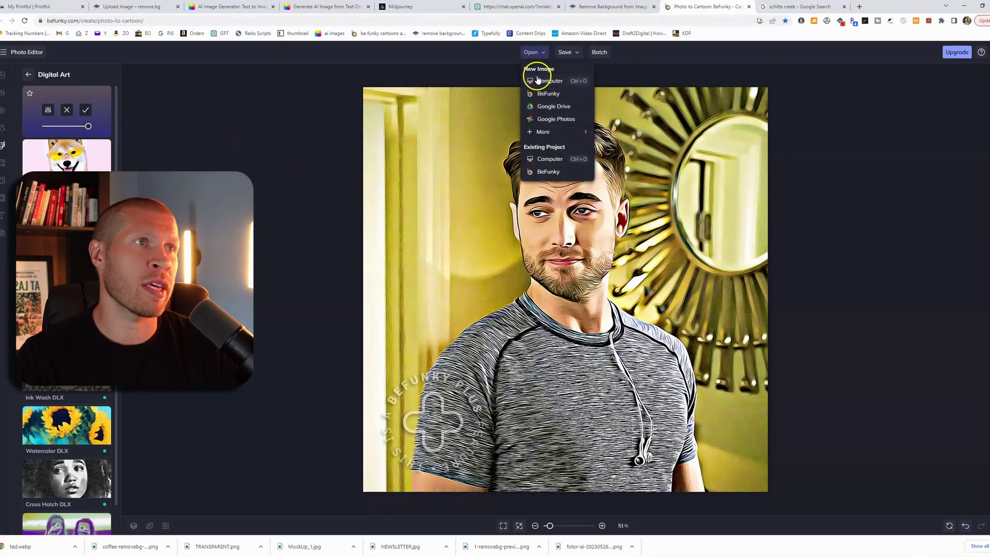
Open the David Rose screenshot in BeFunky and apply Cartoonizer DLX.
left_click(544, 83)
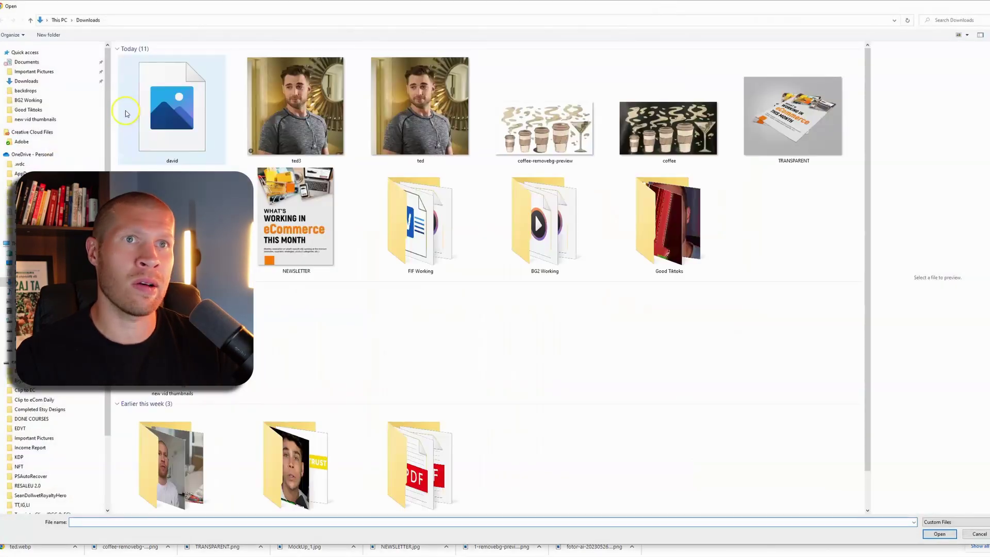
double_click(184, 111)
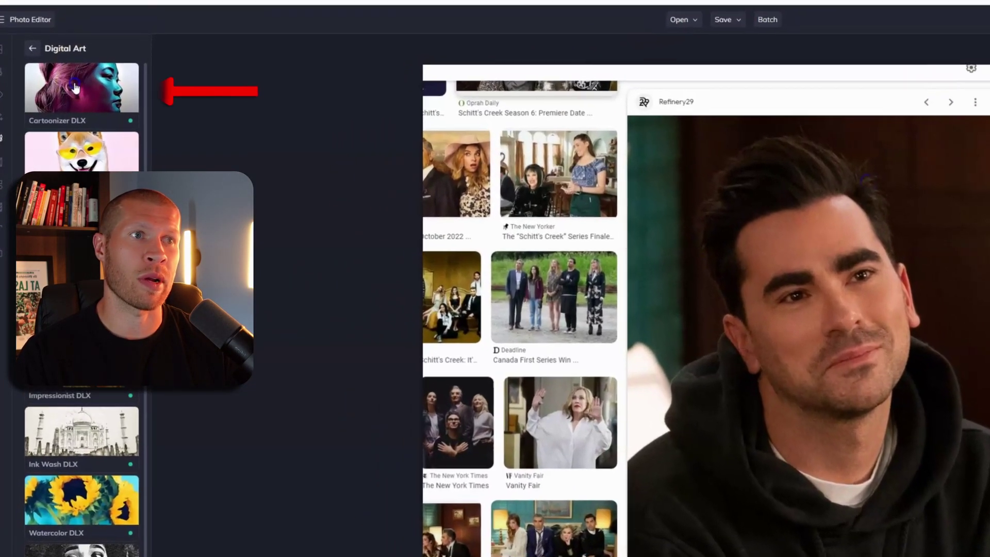
left_click(67, 105)
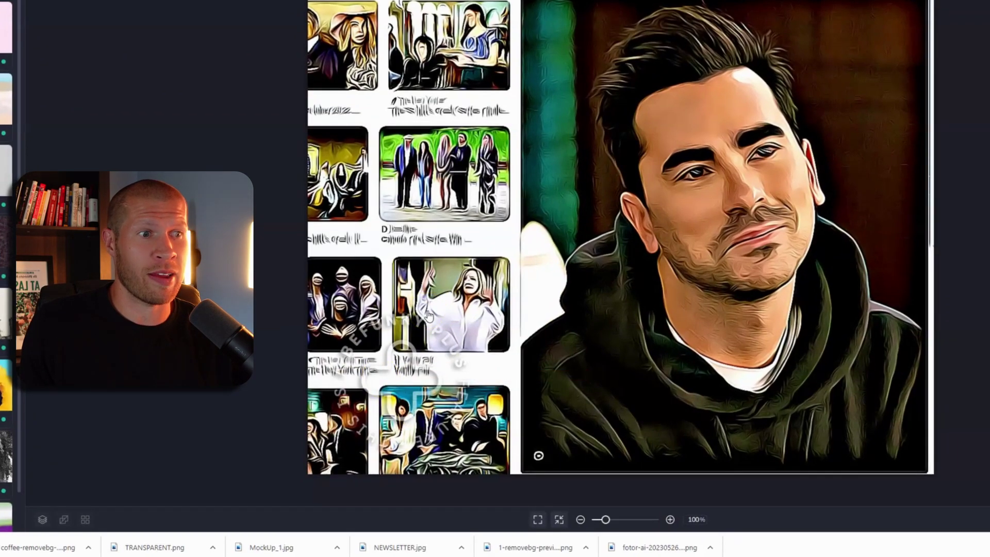
left_click(673, 226)
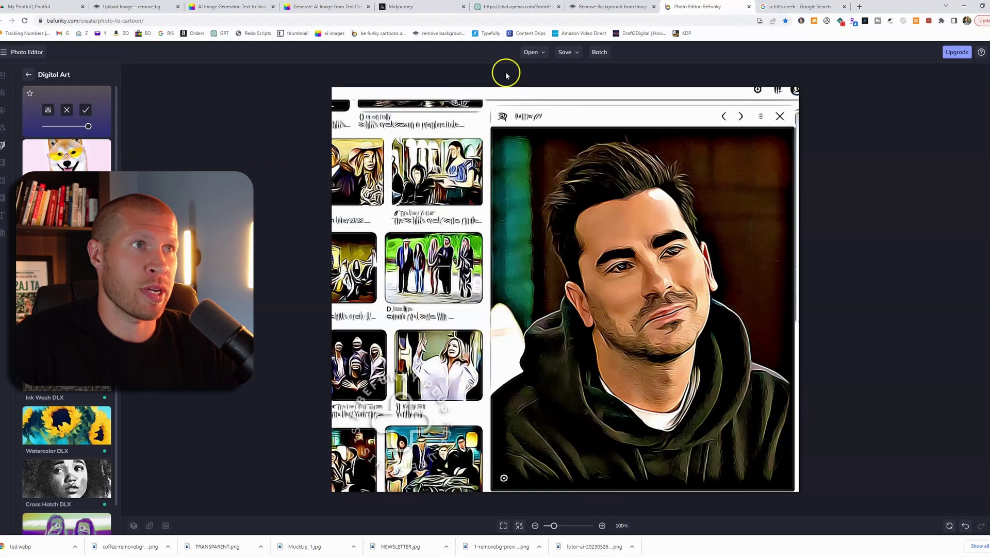
Snip the cartoon David Rose portrait and save it as 'cartoon david'.
key("alt+Tab")
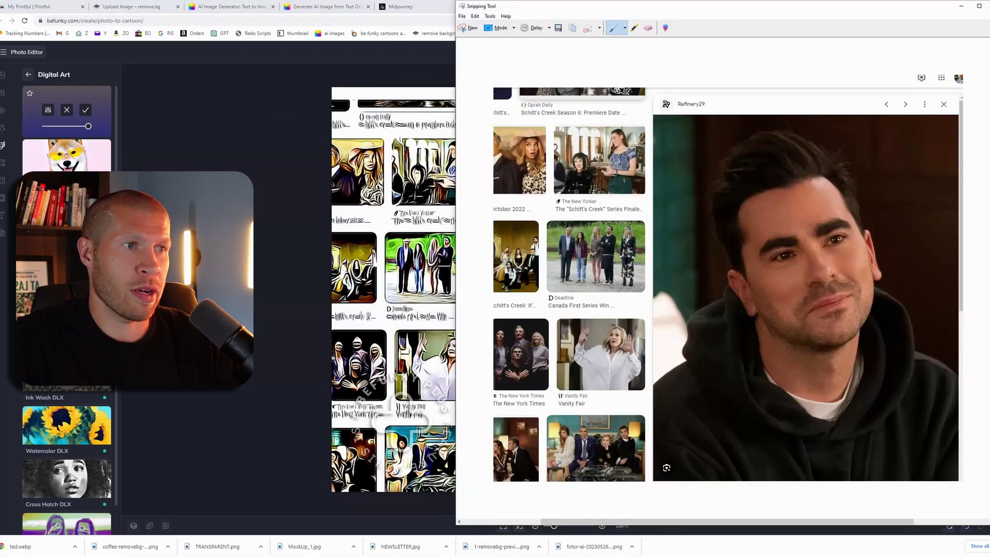
left_click(467, 27)
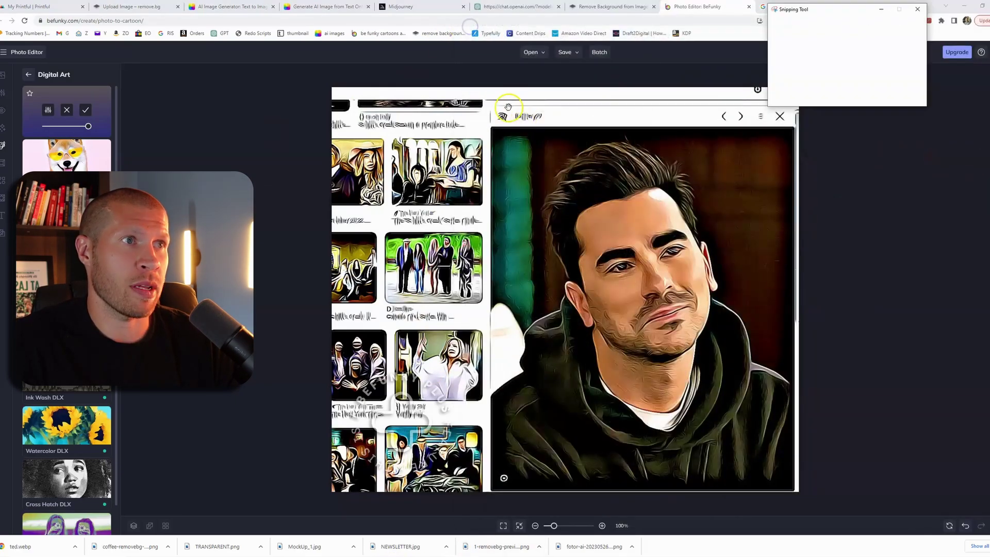
left_click_drag(489, 115, 796, 490)
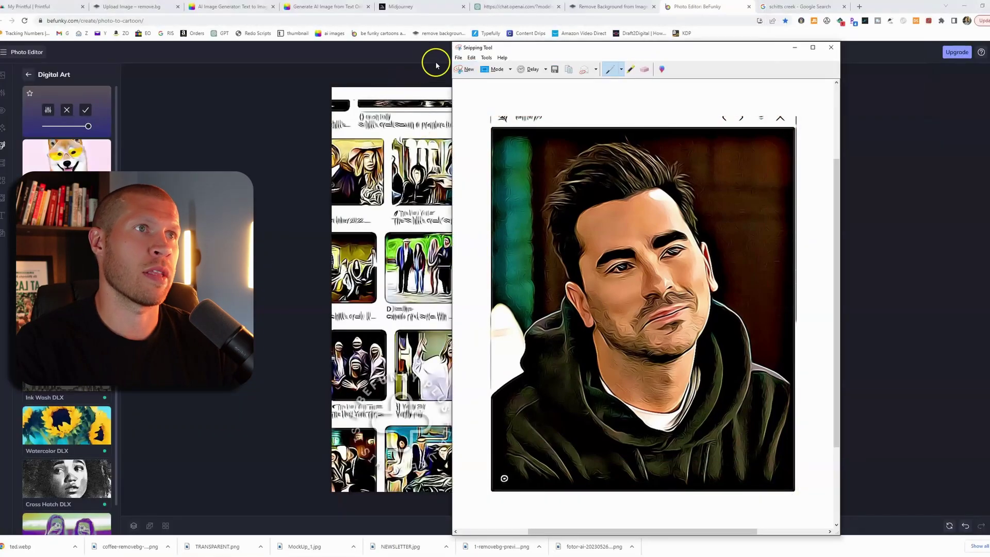
left_click(458, 57)
left_click(471, 82)
type("cartoon da")
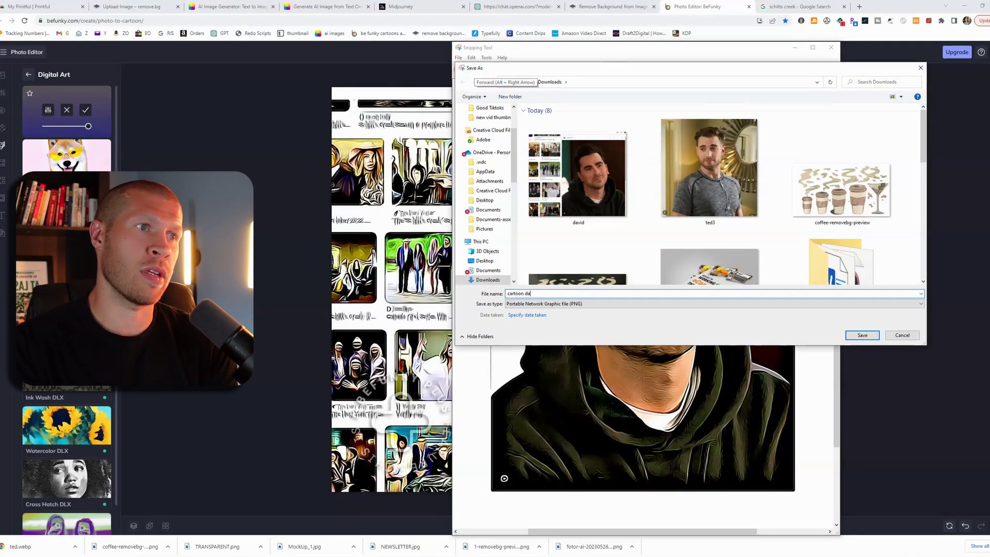
type("vid")
key("Return")
left_click(342, 72)
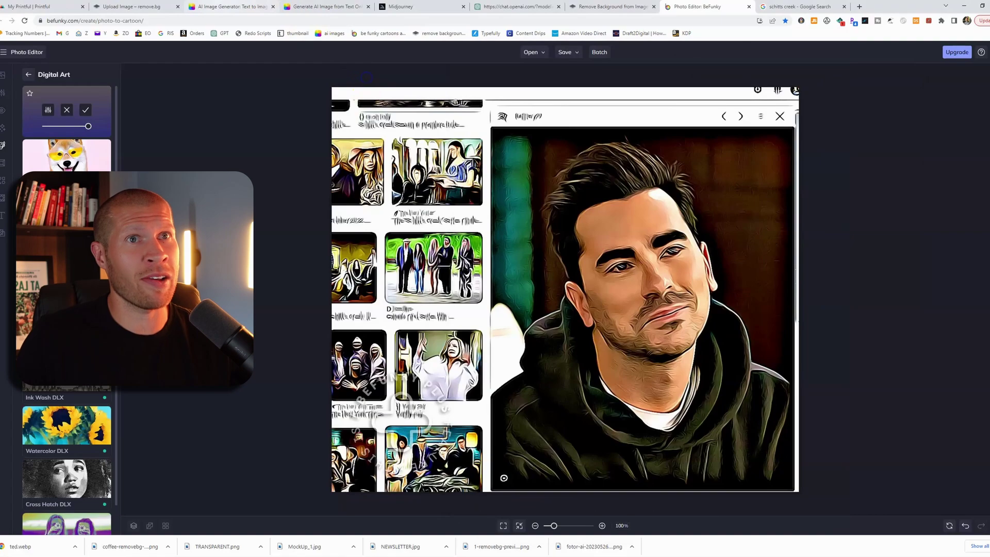
left_click(133, 7)
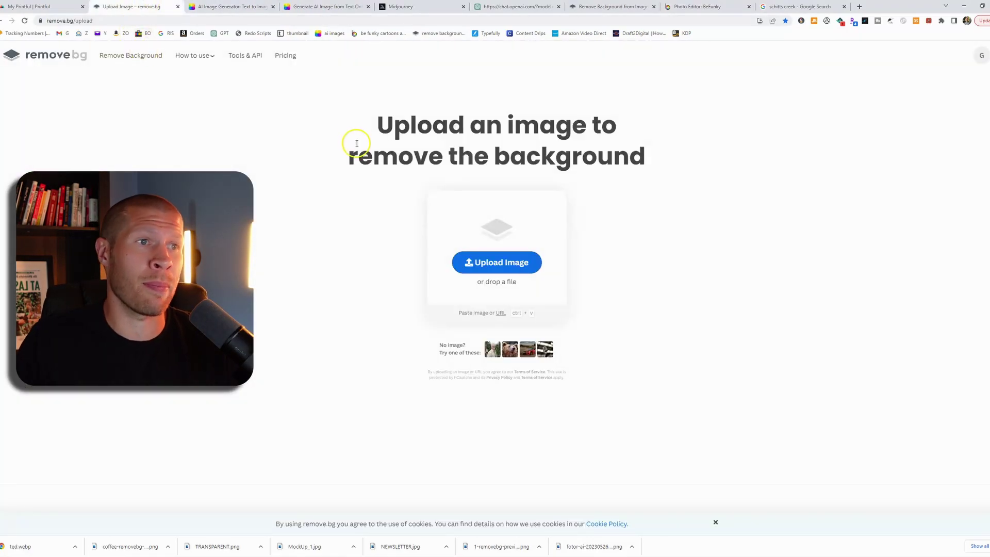
Paste the cartoon portrait into remove.bg and download the transparent PNG.
key("ctrl+v")
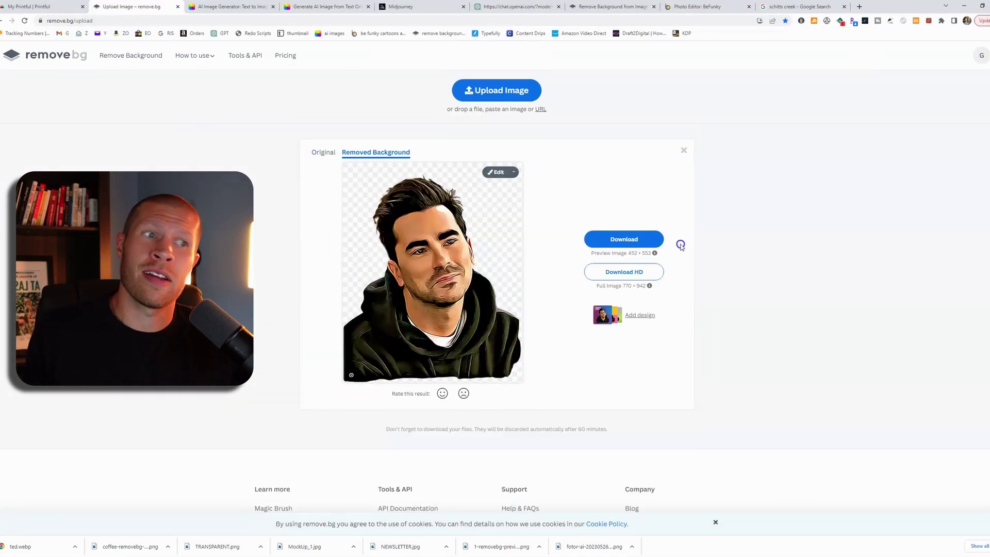
left_click(637, 243)
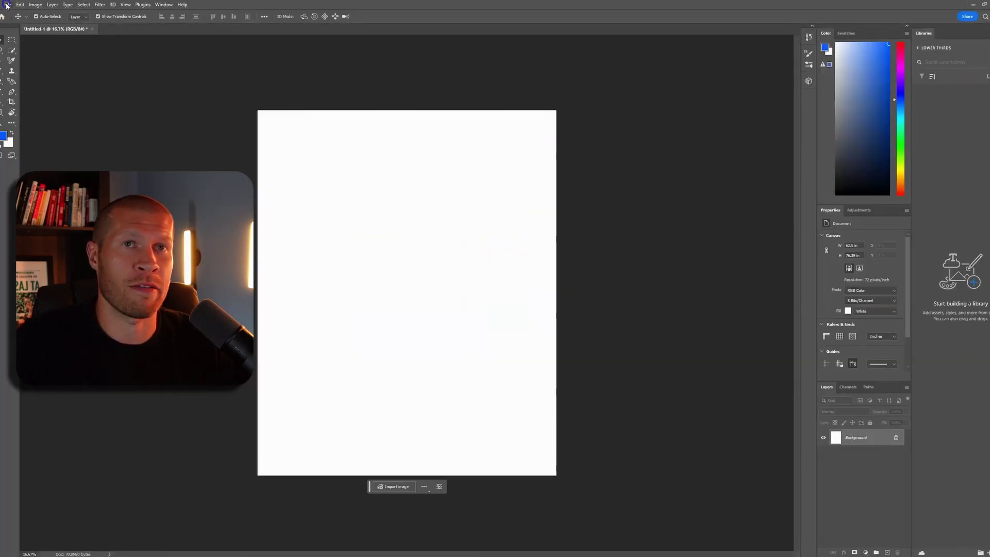
Bring the transparent cartoon onto Untitled-1, scale it to about 130% and move it lower.
left_click(7, 5)
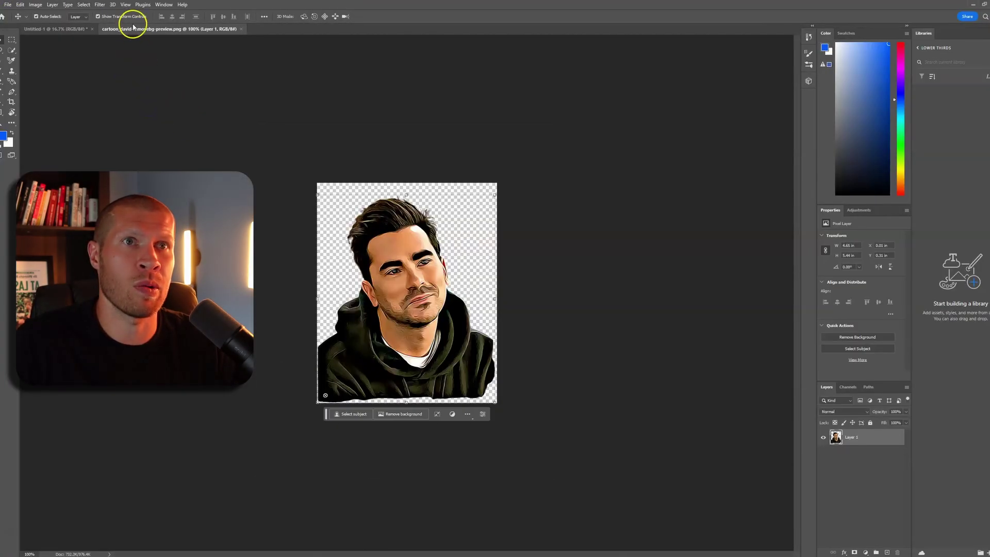
left_click_drag(133, 28, 526, 71)
left_click_drag(516, 206, 407, 278)
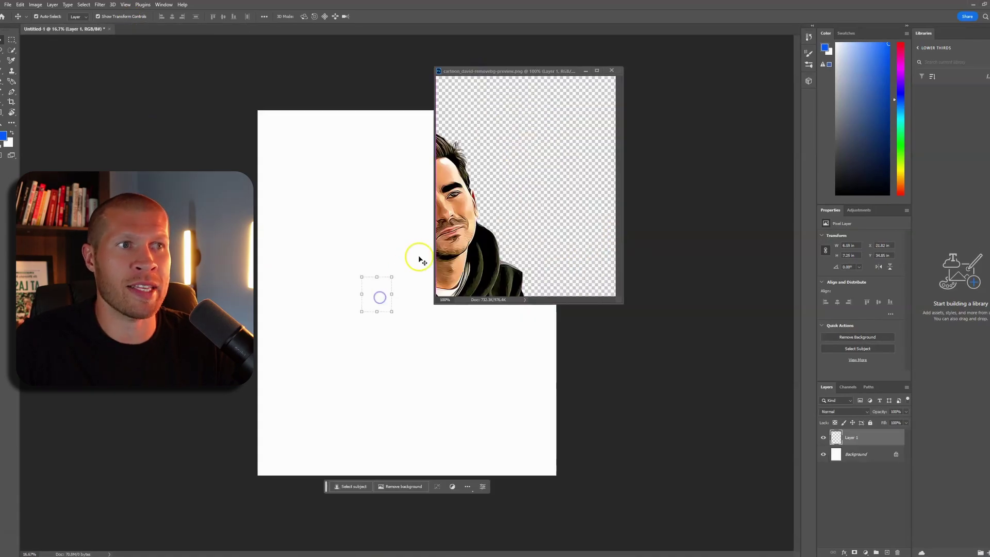
left_click(612, 71)
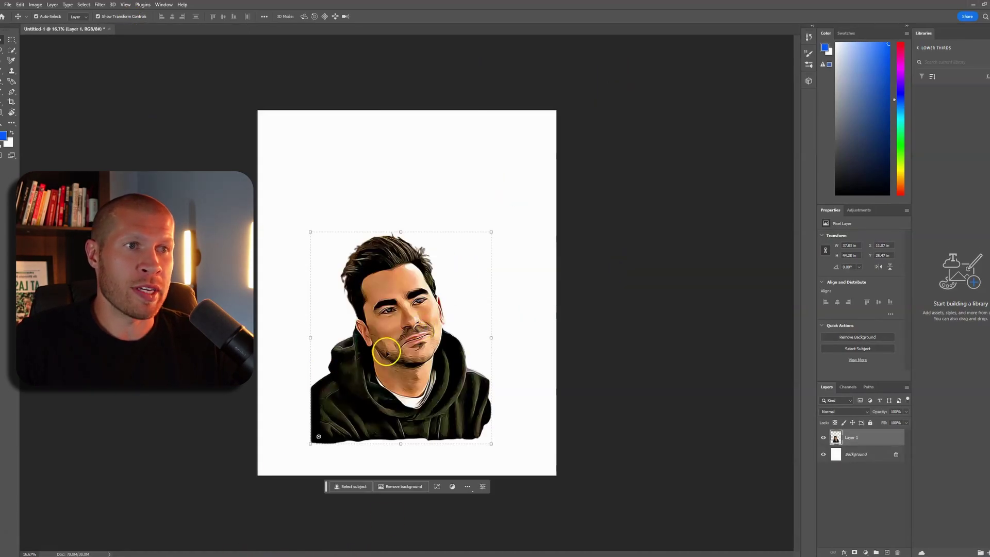
left_click_drag(490, 232, 546, 170)
left_click_drag(436, 275, 428, 330)
left_click(714, 309)
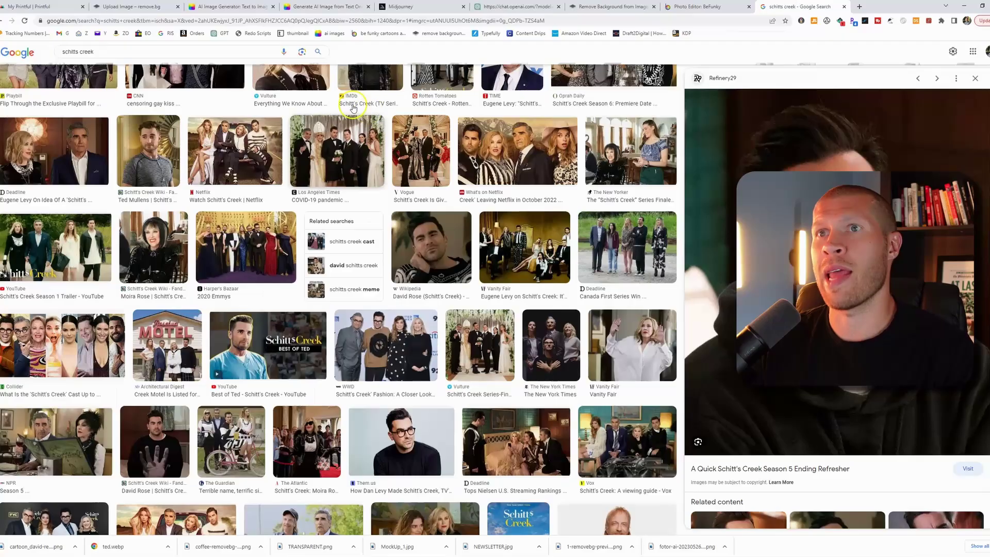
Replace the Google query and start typing 'david from schitts creek funni'.
scroll(353, 108, "up", 5)
left_click(228, 60)
key("ctrl+a")
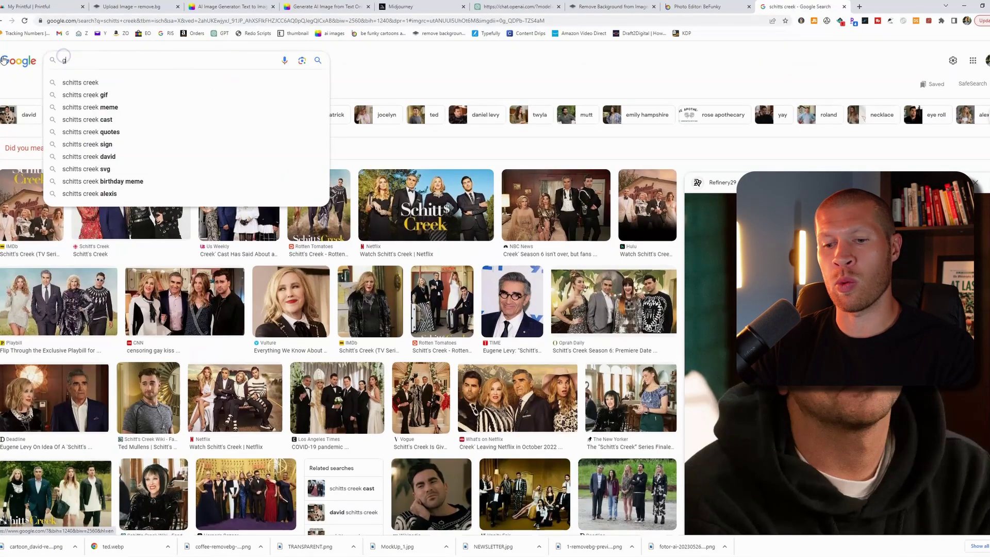
type("goo")
key("Return")
key("ctrl+a")
type("da")
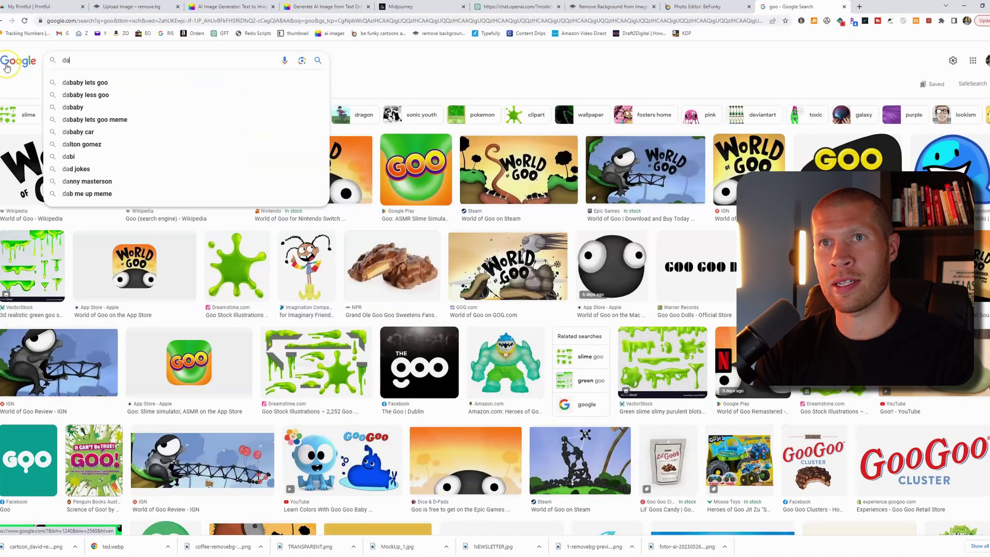
type("vid from schitts creek ")
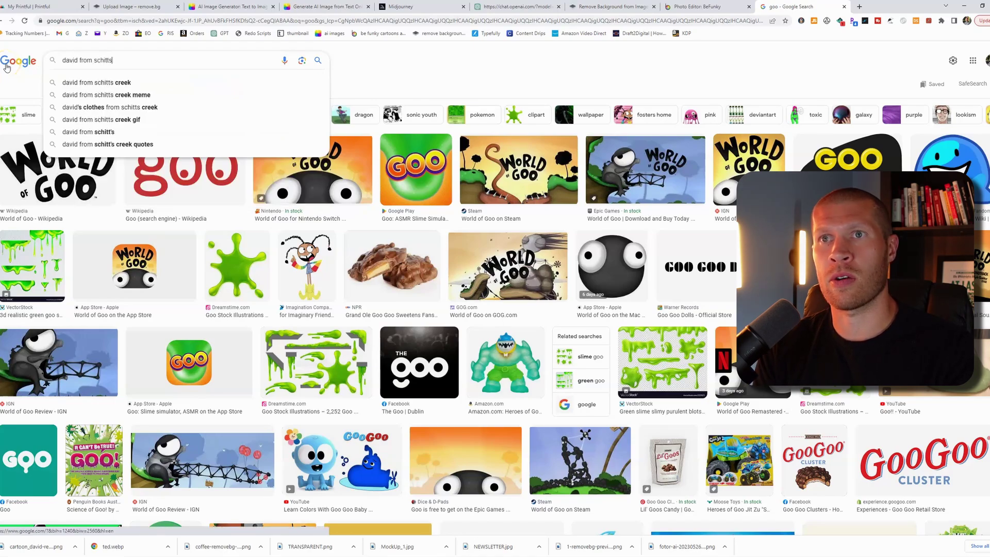
type("funni")
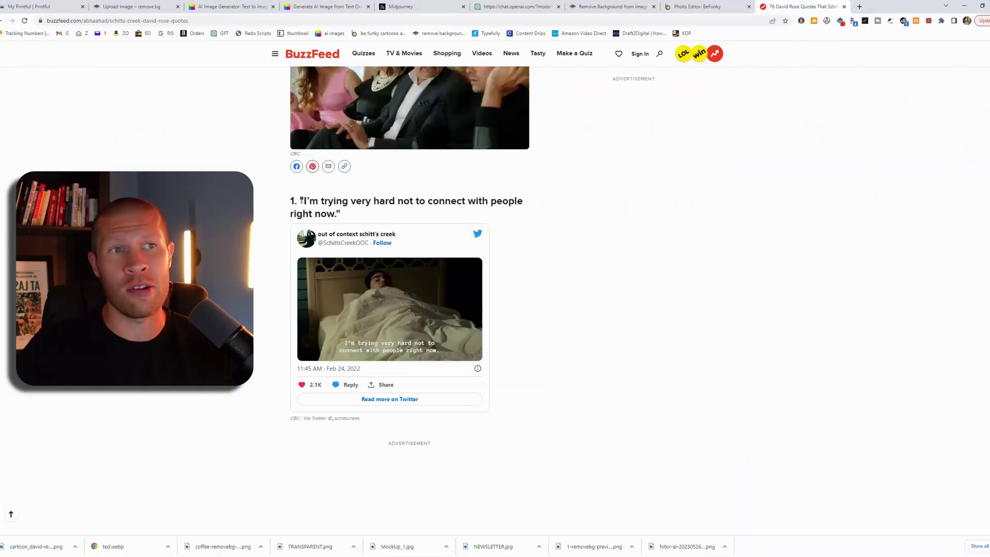
scroll(306, 159, "down", 2)
scroll(306, 158, "up", 1)
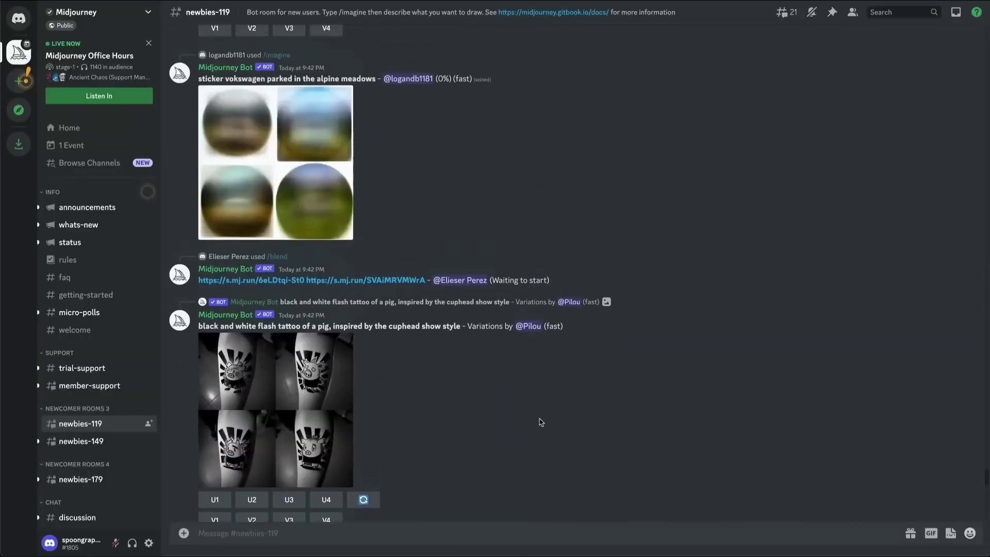
Scroll up the newbies-119 channel feed to review recent Midjourney generations.
scroll(540, 422, "up", 10)
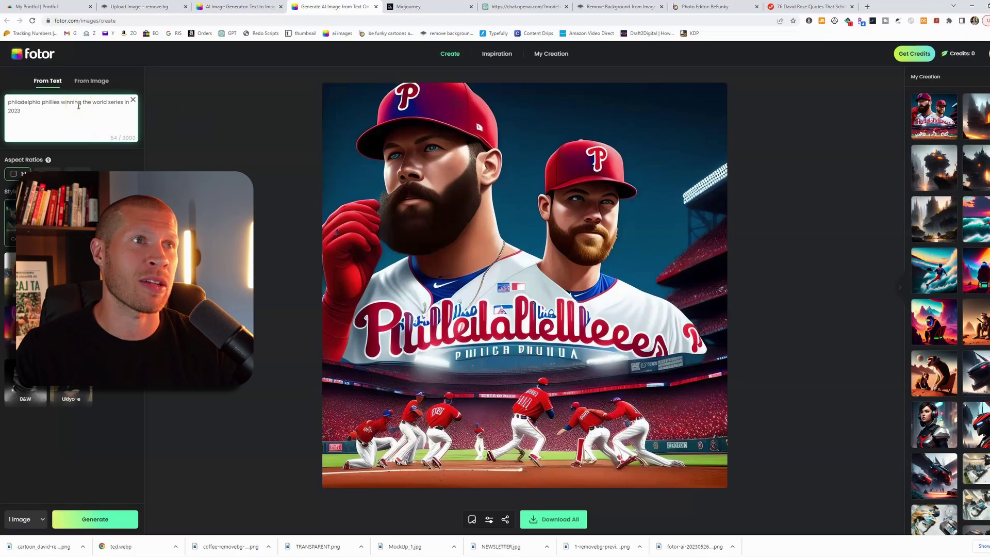
Open the 'the future of youtube' armored headphone woman from My Creation at full size.
mouse_move(400, 155)
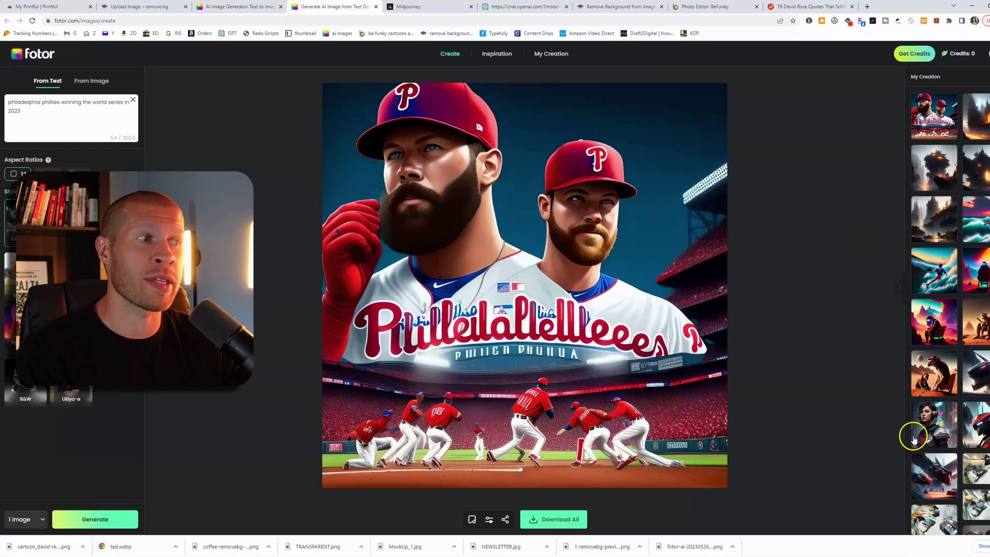
left_click(929, 438)
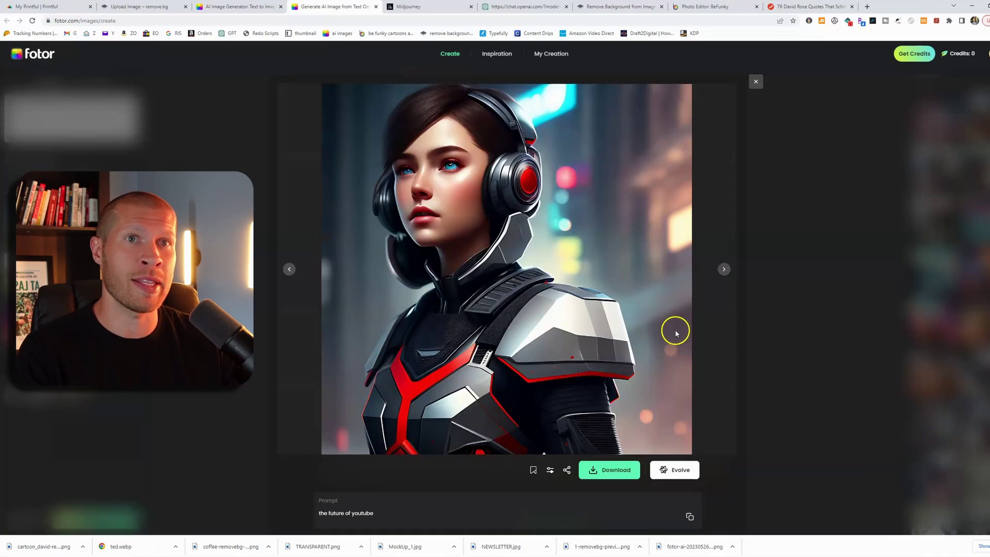
Download the armored headphone-wearing woman from Fotor as a JPG, then go to remove.bg.
left_click(626, 467)
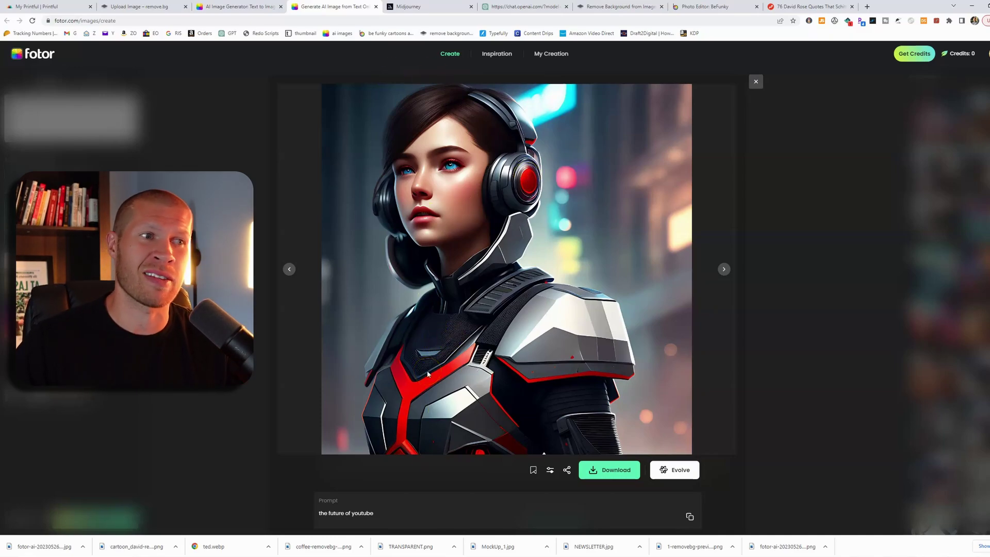
left_click(165, 7)
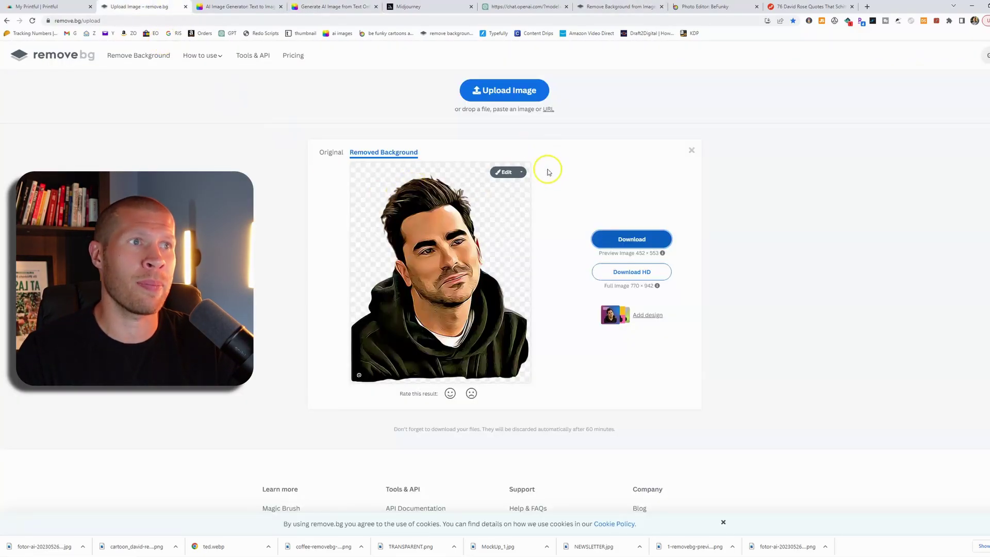
Upload the Fotor woman image to remove.bg and download the transparent cutout.
left_click(495, 92)
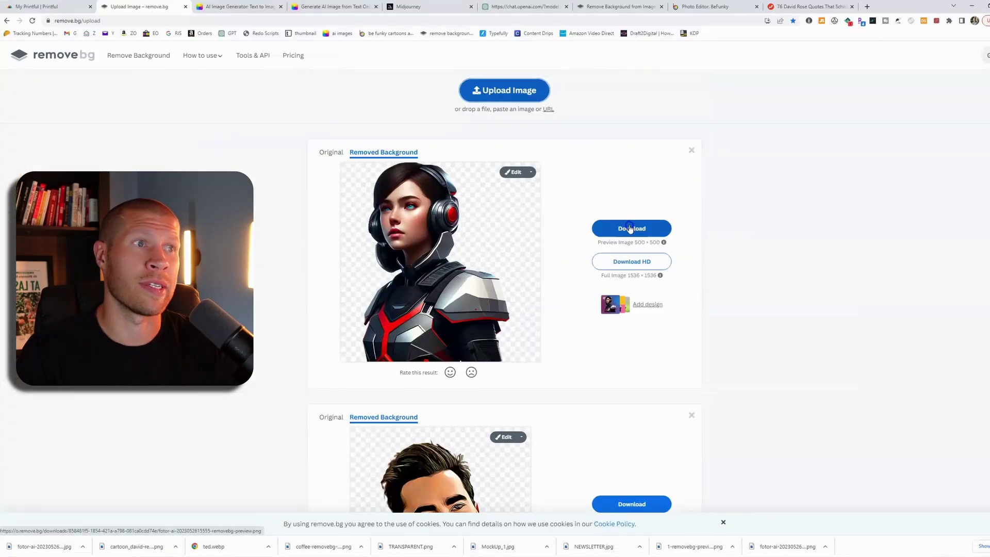
left_click(630, 228)
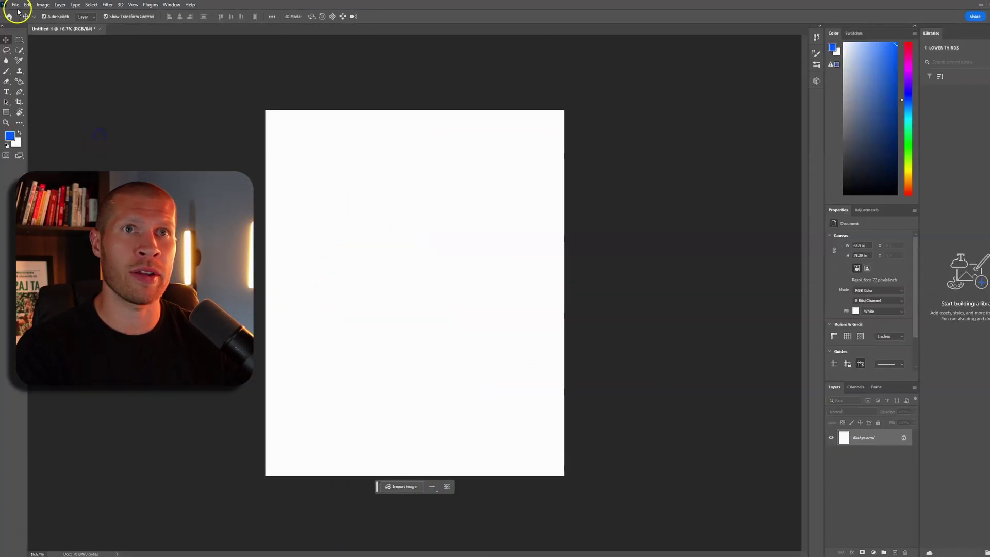
Place the woman cutout PNG into Untitled-1, enlarge it to the canvas width, and hide the Background.
left_click(18, 12)
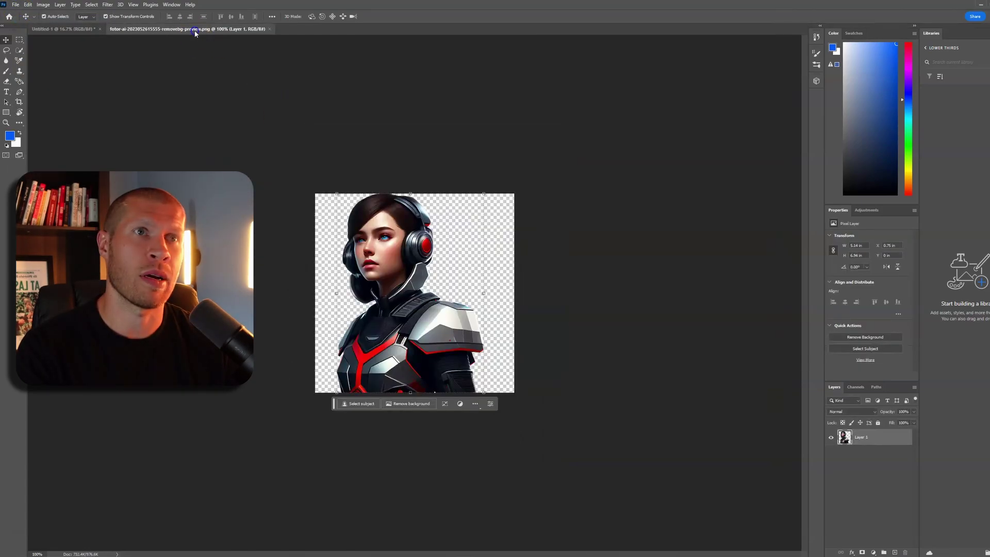
left_click_drag(195, 34, 407, 377)
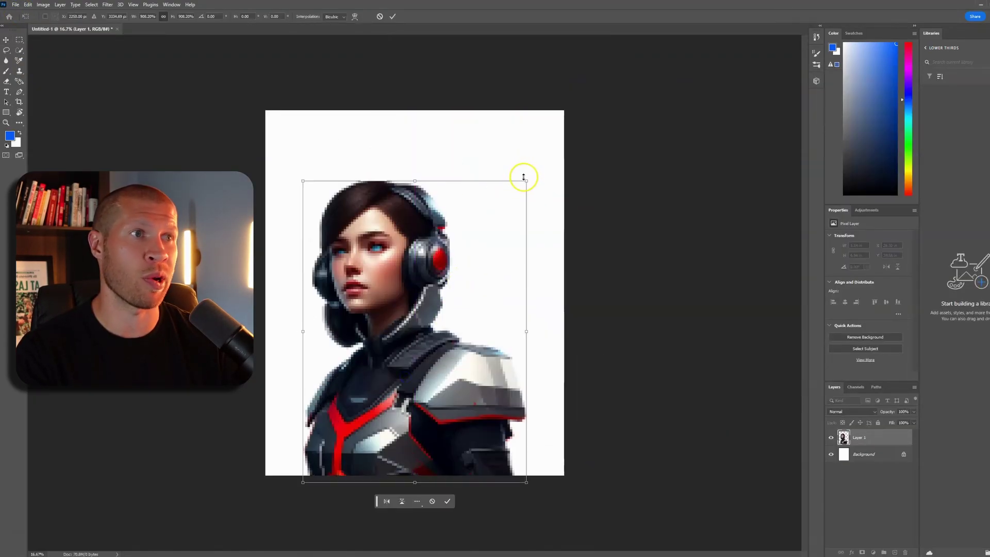
left_click_drag(524, 177, 593, 150)
key("Return")
left_click(831, 453)
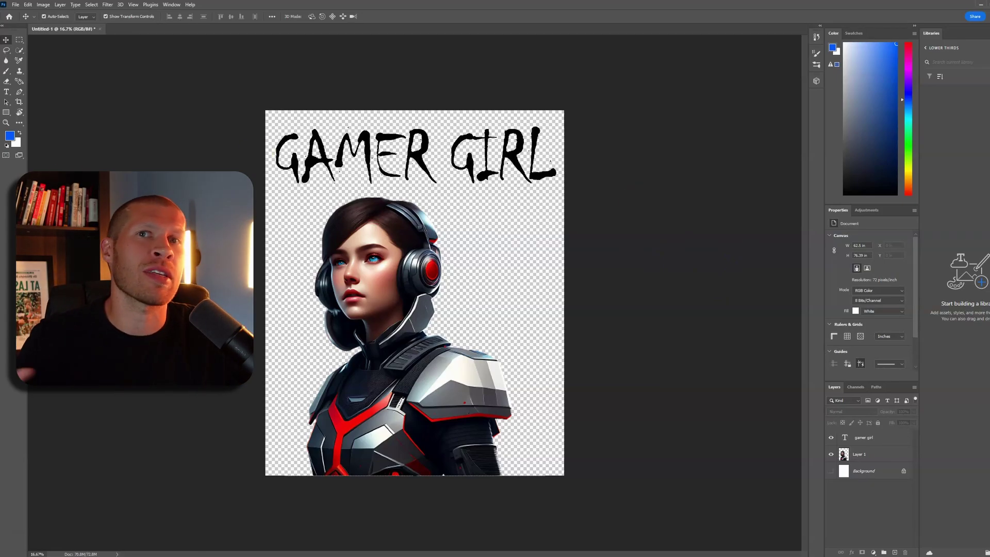
Quick-export the GAMER GIRL design as a PNG named 'gamer girl'.
left_click(16, 6)
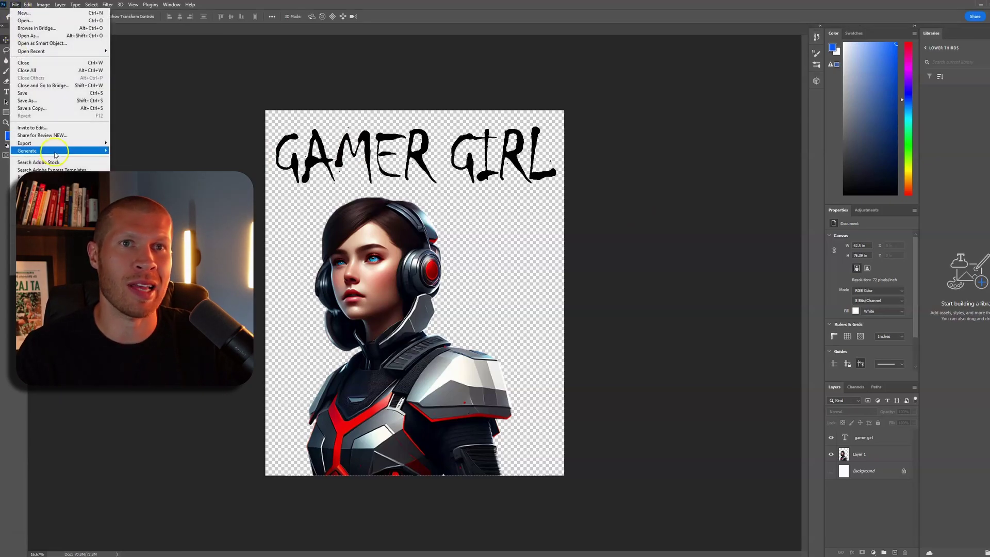
mouse_move(78, 143)
left_click(141, 143)
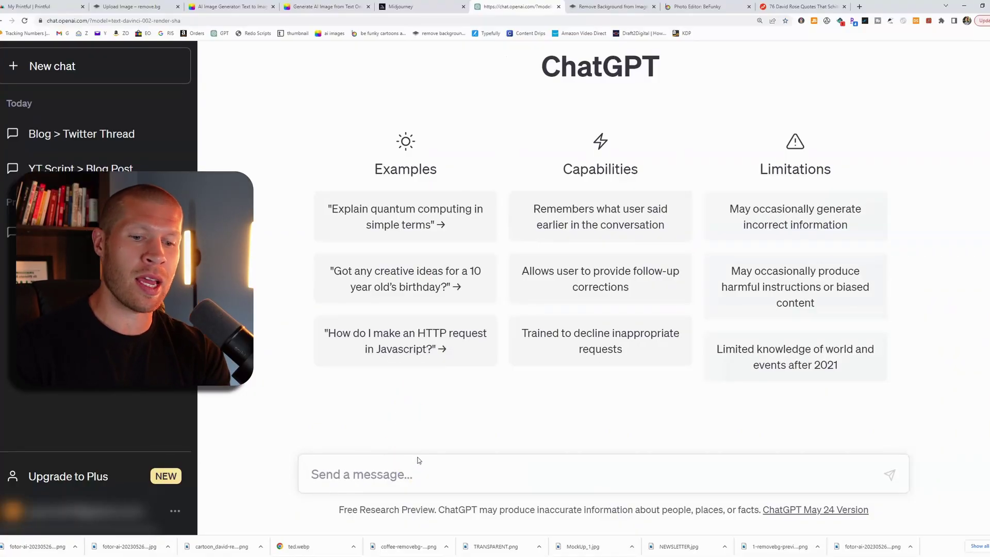
Ask ChatGPT to suggest 20 keywords for an Etsy listing about a 'gamer girl' who plays video games.
type("i'm creating an e")
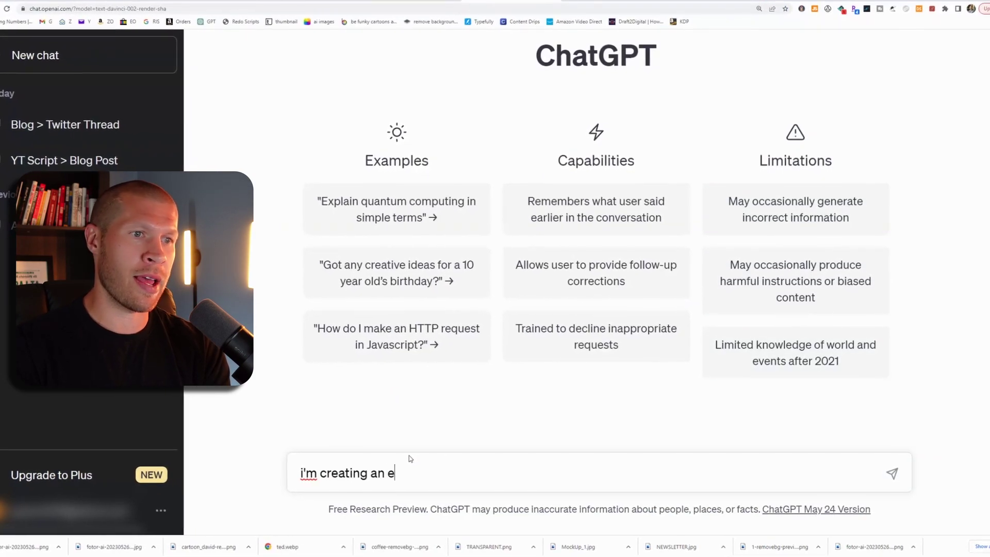
type("tsy listing about a")
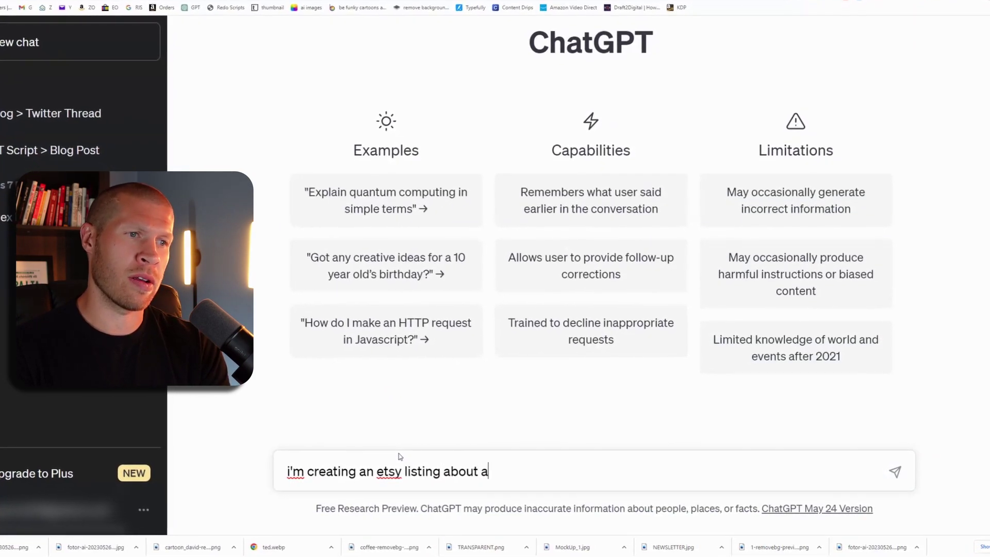
type(" \"gamer ")
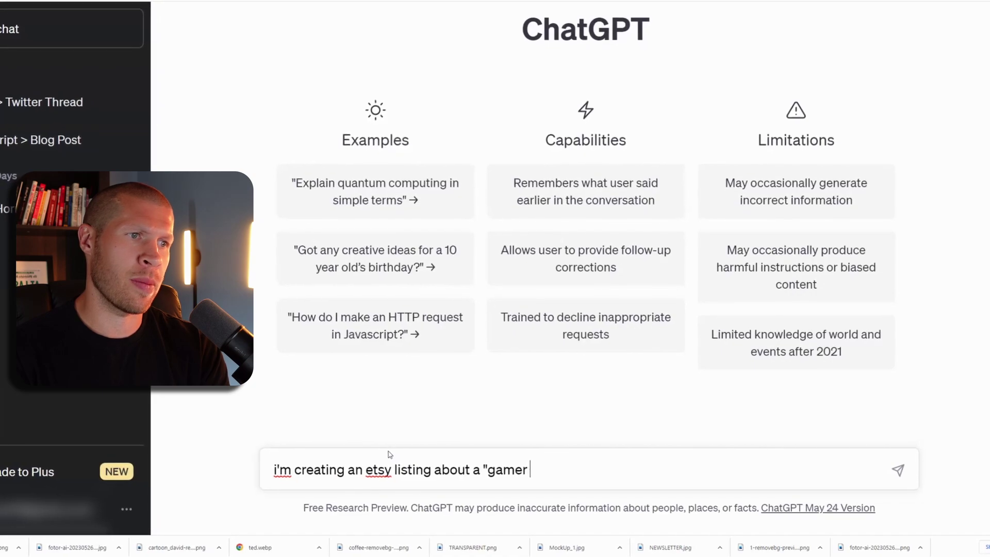
type("girl\" that plays v")
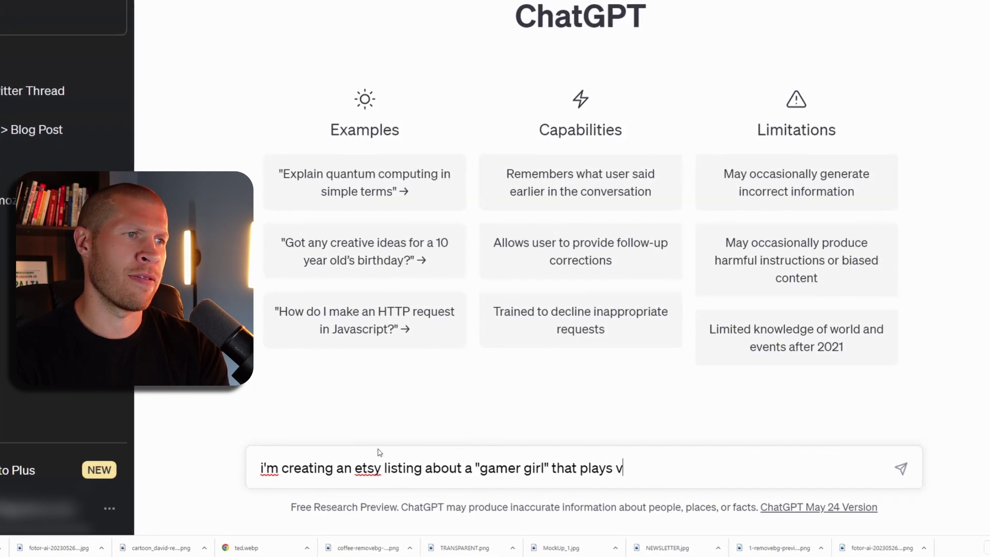
type("ideos game. ")
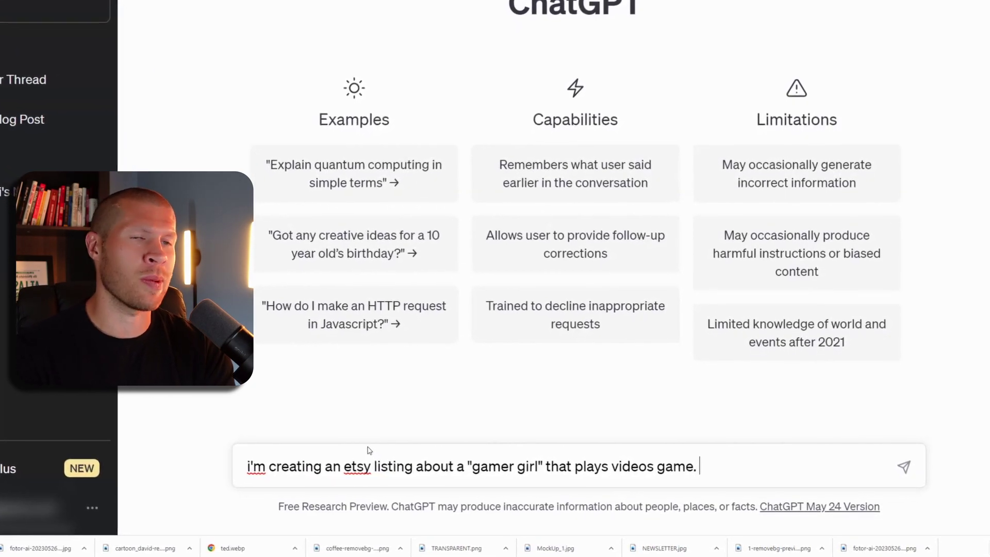
type(" sug")
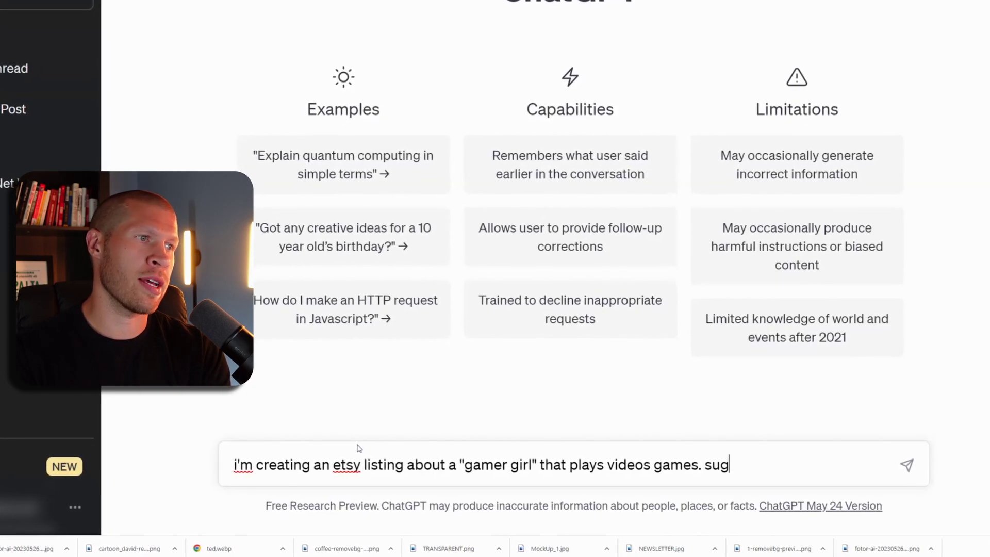
type("gest 20 other rel")
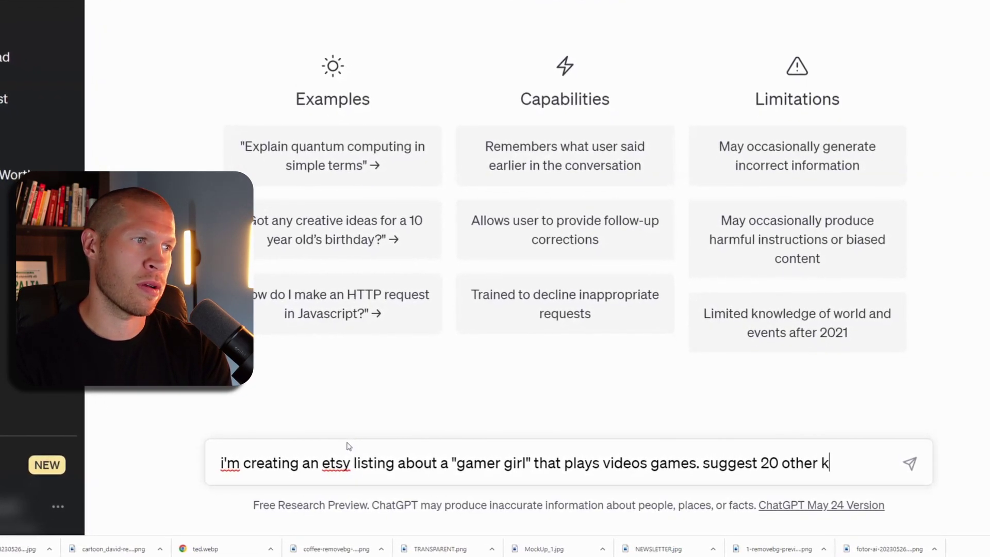
type("evant keywords t")
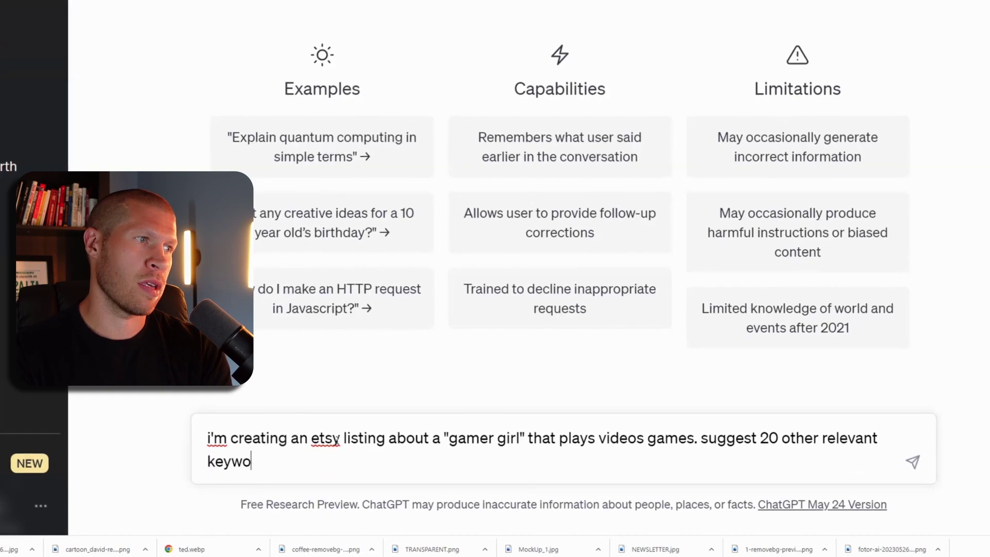
type("hat I could put into m")
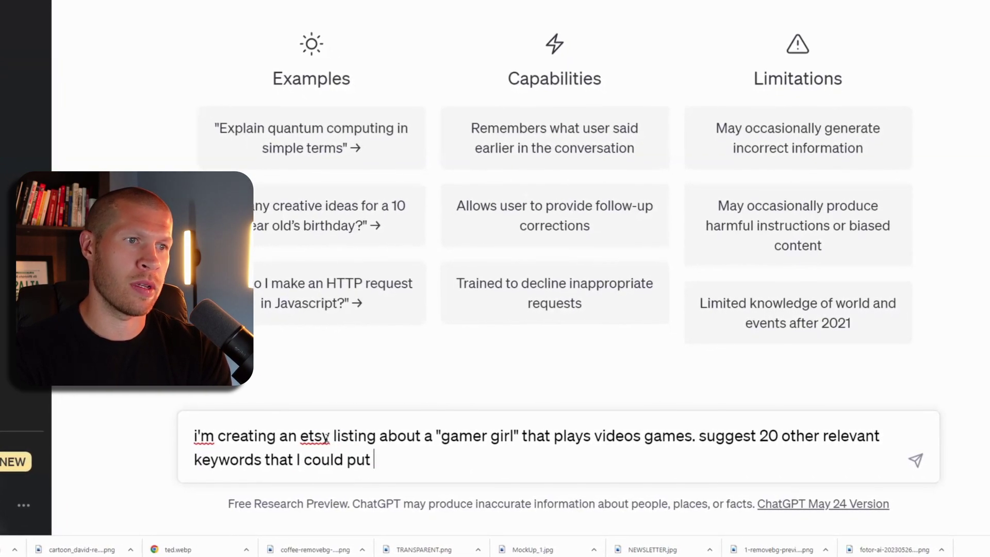
type("y listing title and de")
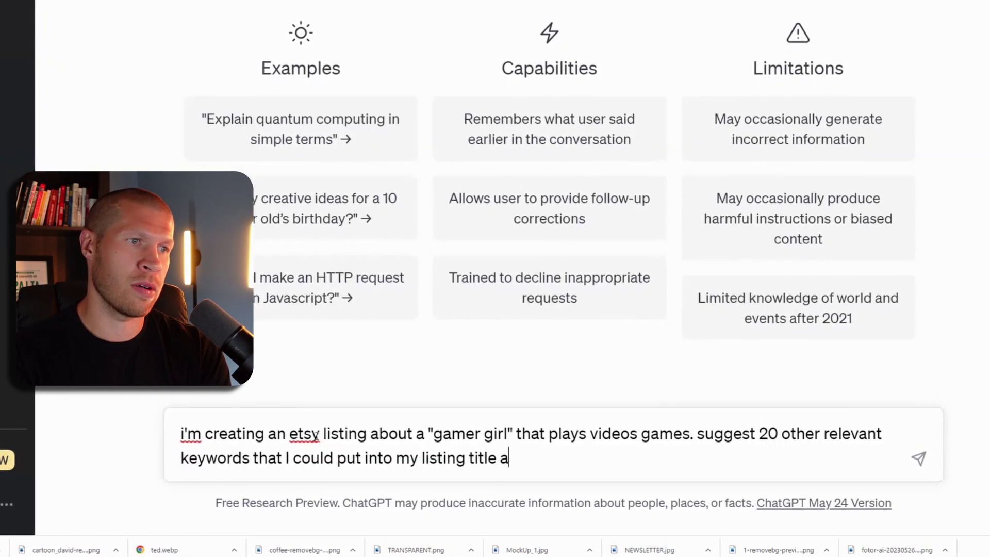
type("scription that would help ge")
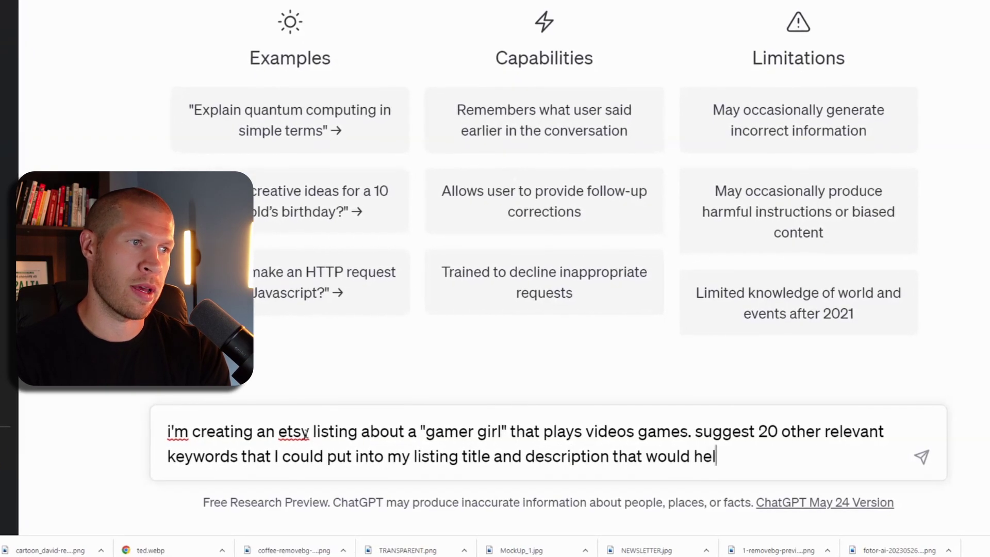
type("t more sales.")
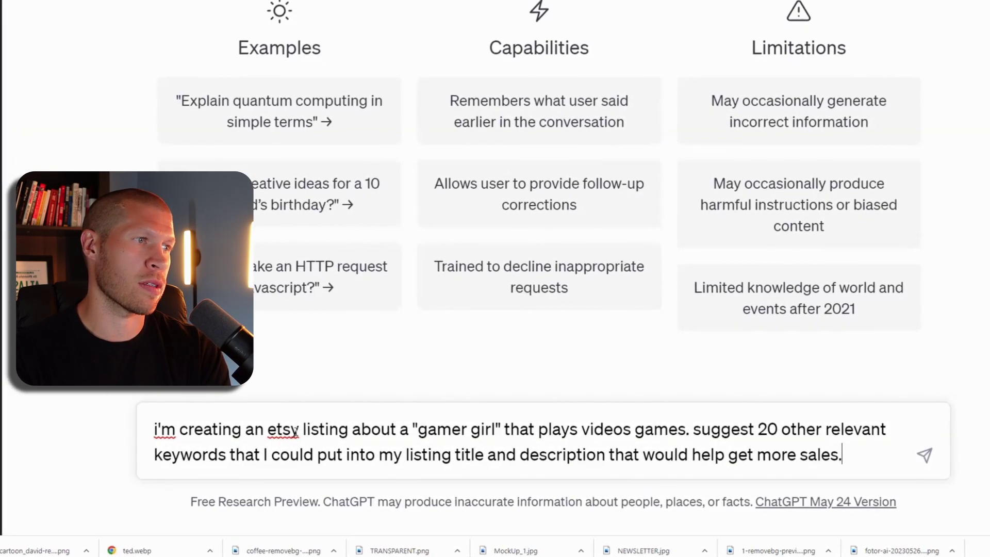
key("Return")
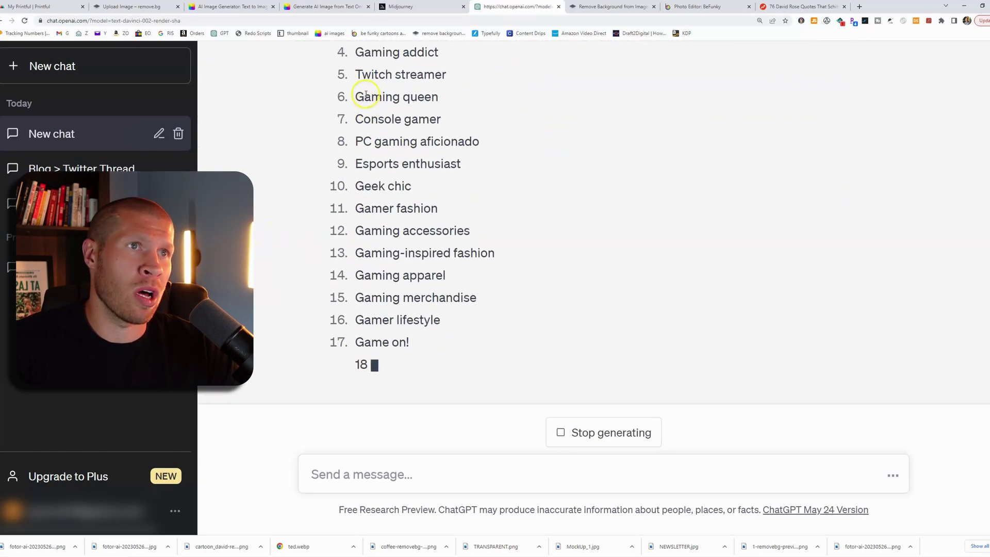
Review ChatGPT's 20 gamer girl keywords, such as Twitch streamer and Gaming queen, then switch to the Printful tab.
scroll(369, 89, "up", 3)
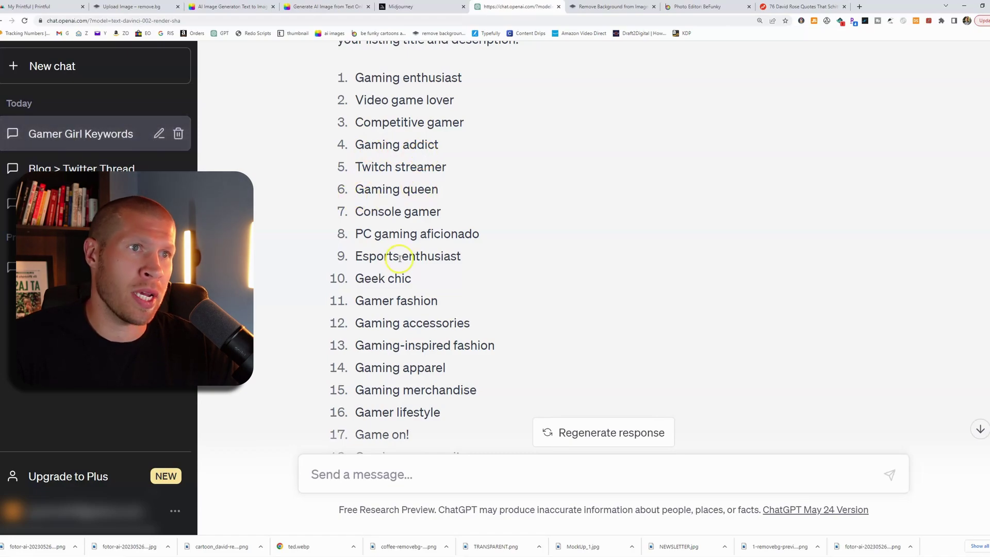
scroll(429, 296, "down", 2)
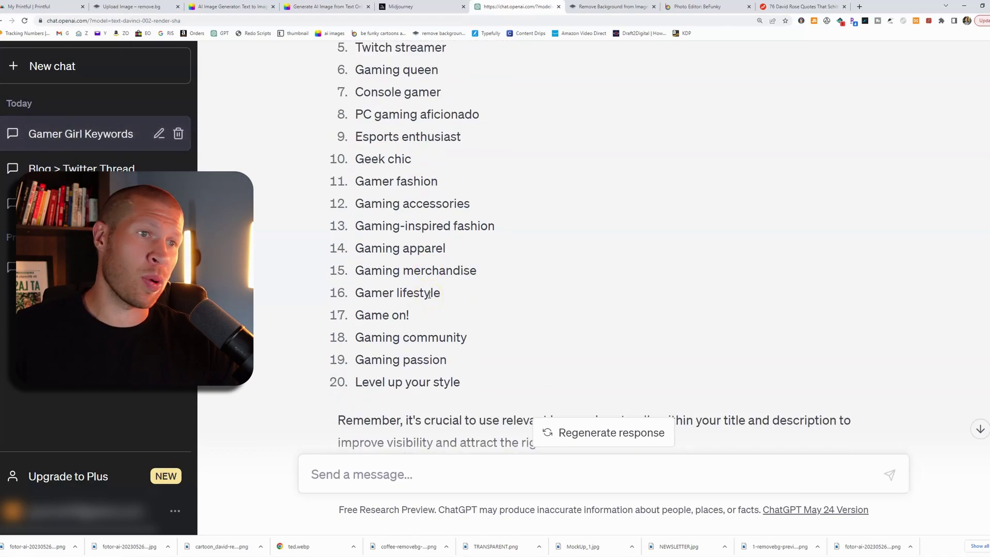
scroll(446, 252, "up", 1)
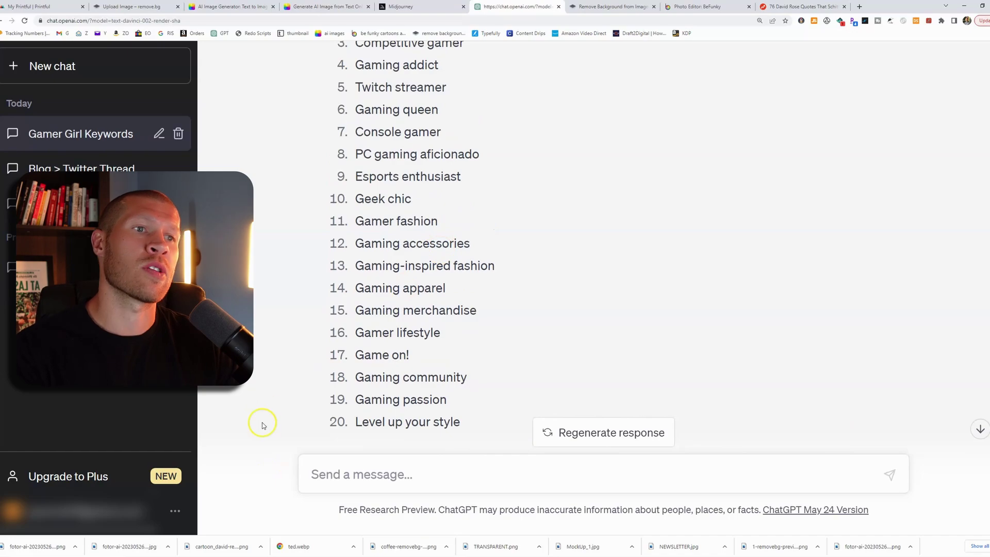
scroll(324, 251, "up", 2)
scroll(471, 365, "down", 1)
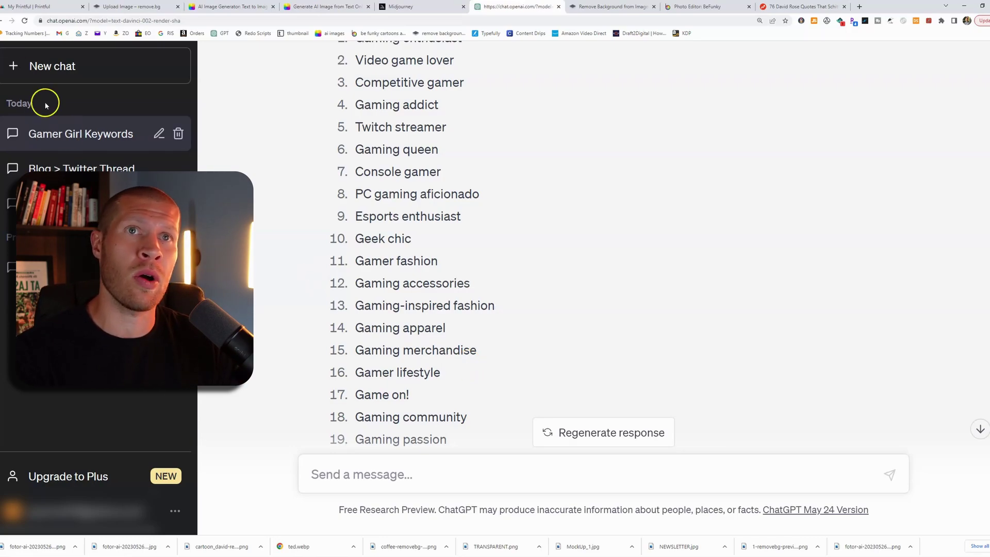
key("ctrl+1")
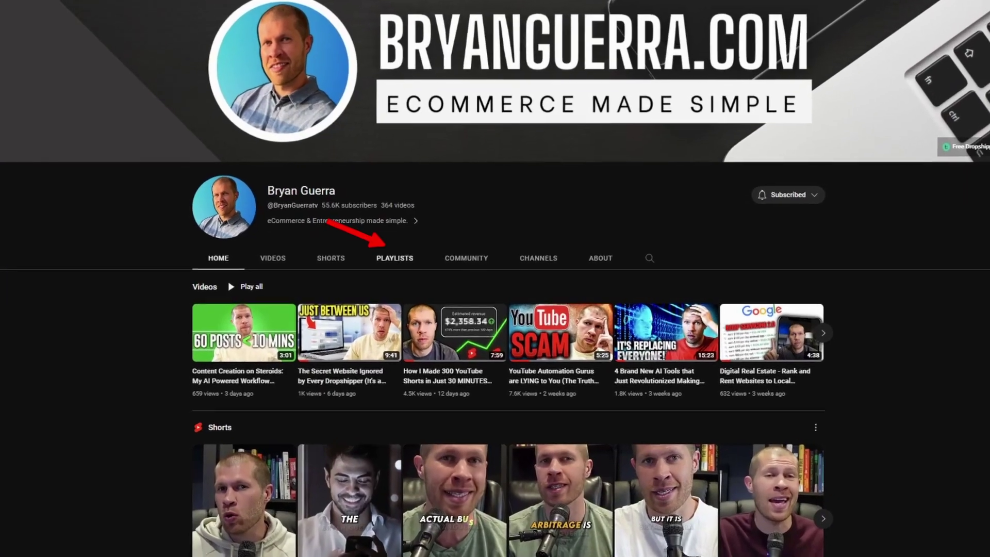
Show the ecommerce channel's playlists, including Etsy Dropshipping with 9 videos.
left_click(347, 256)
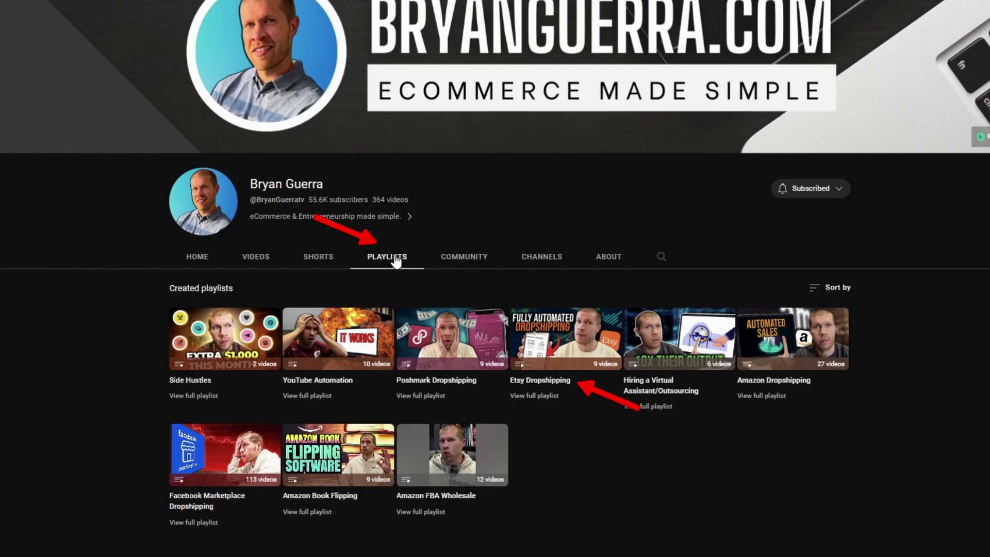